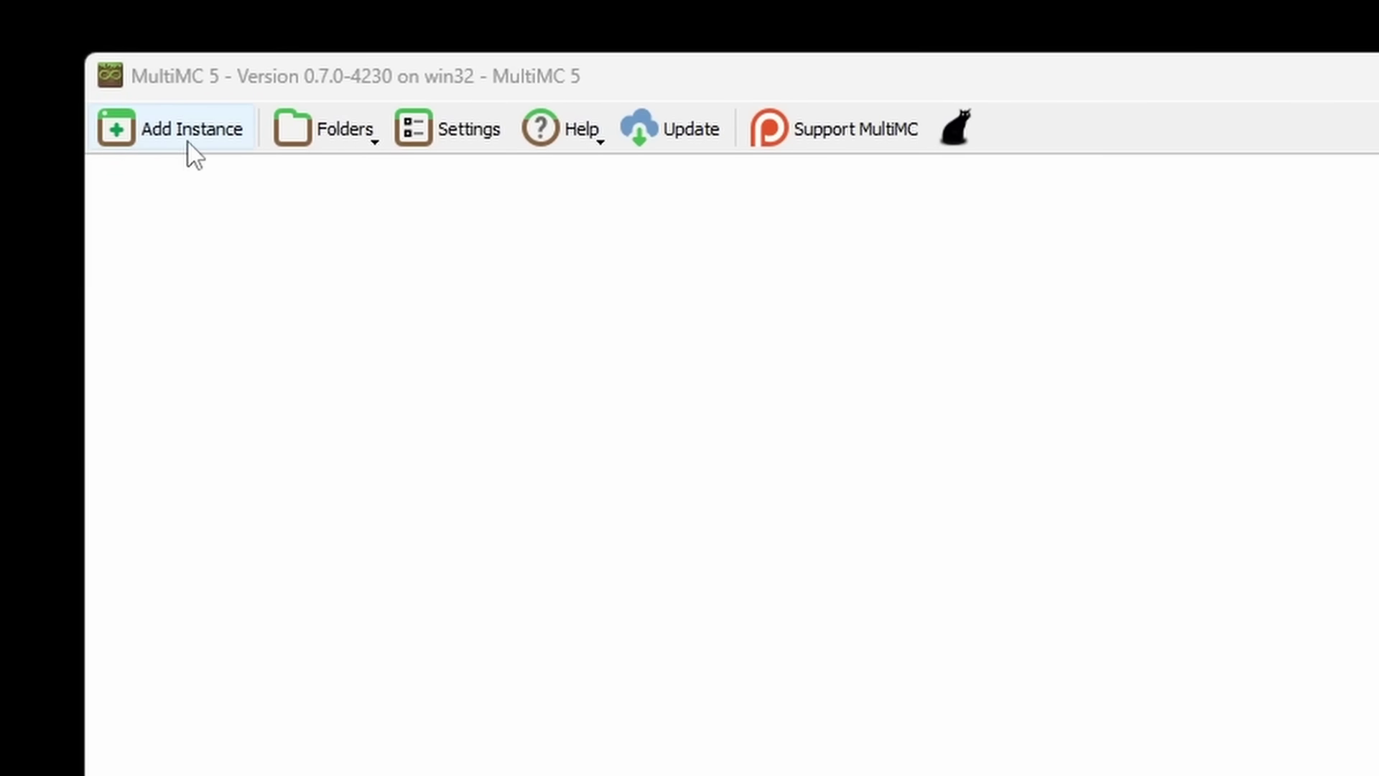
Start a new instance and look through the zip import, Modrinth, ATLauncher, FTB App Import, FTB Legacy and Technic sources
click(188, 142)
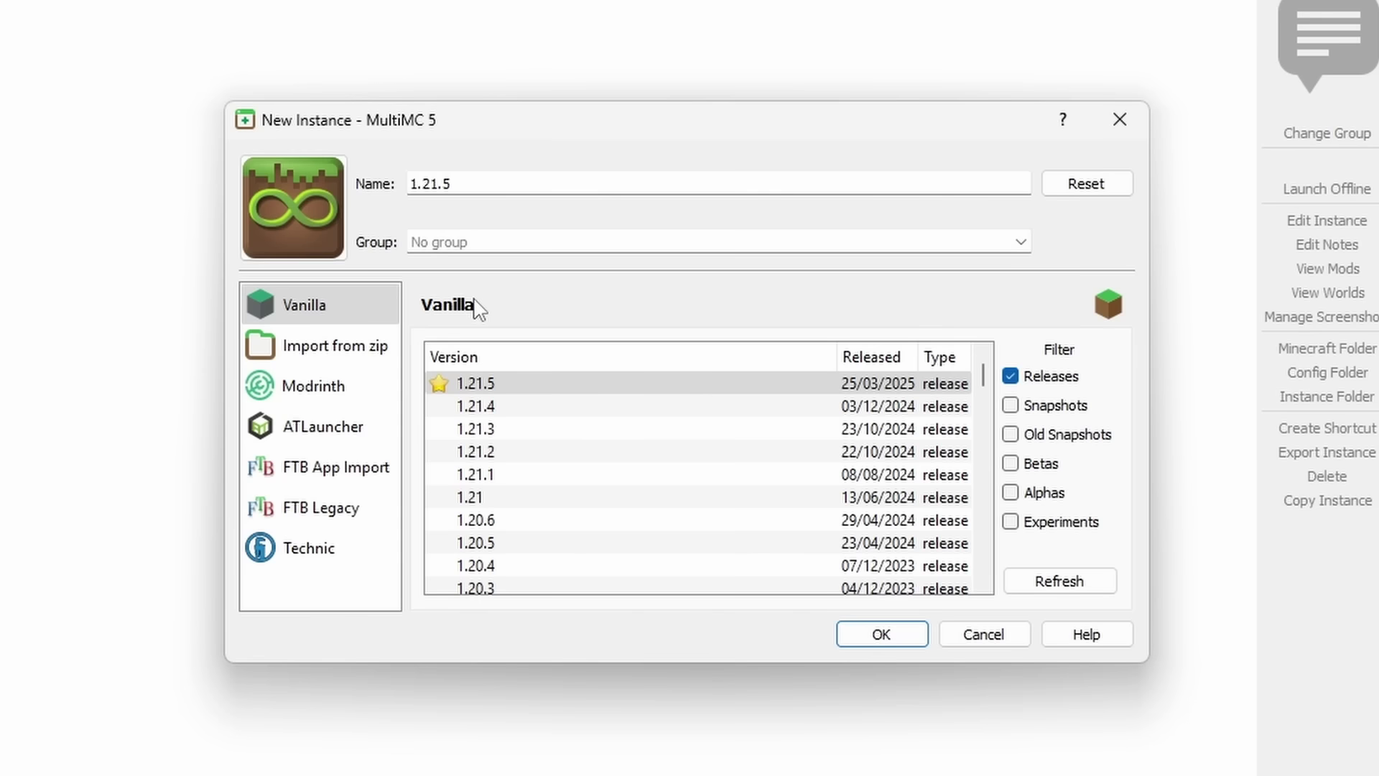
click(328, 349)
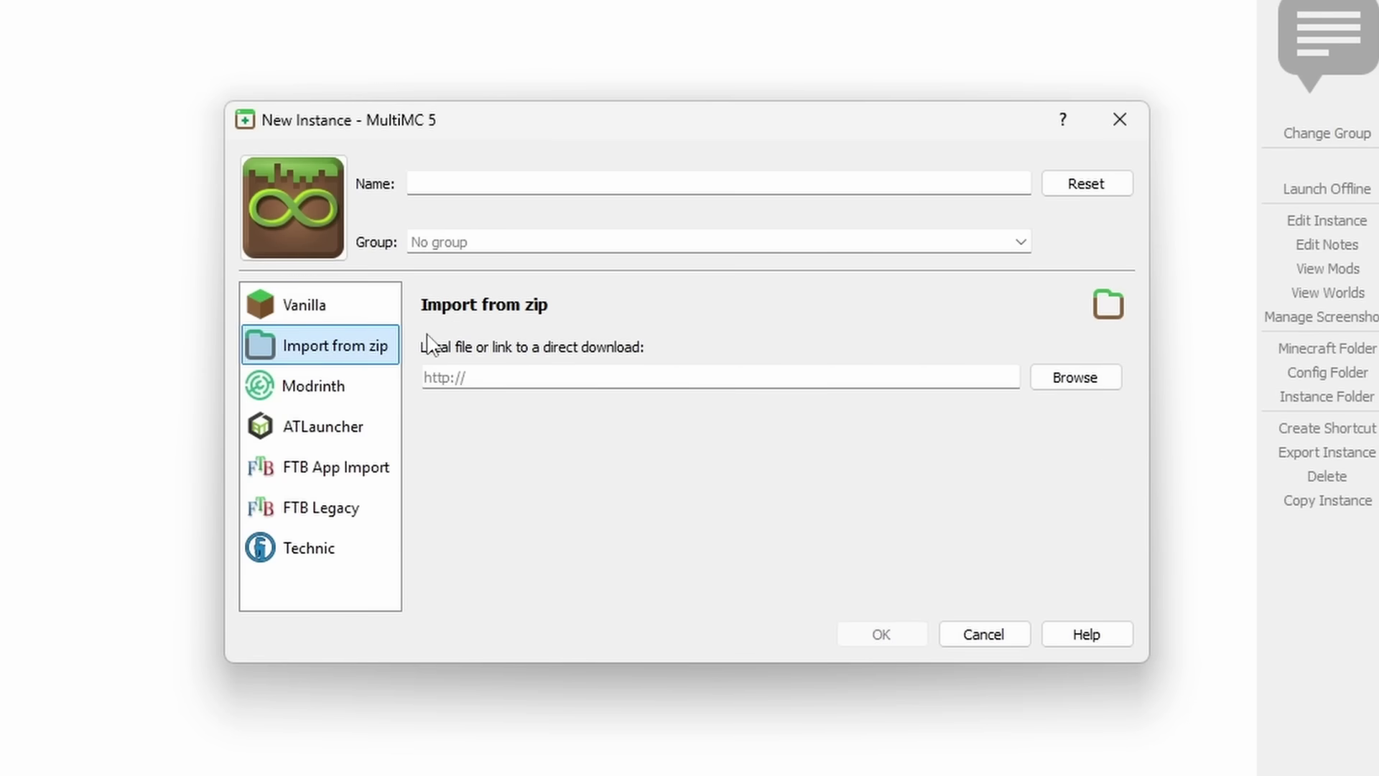
click(384, 379)
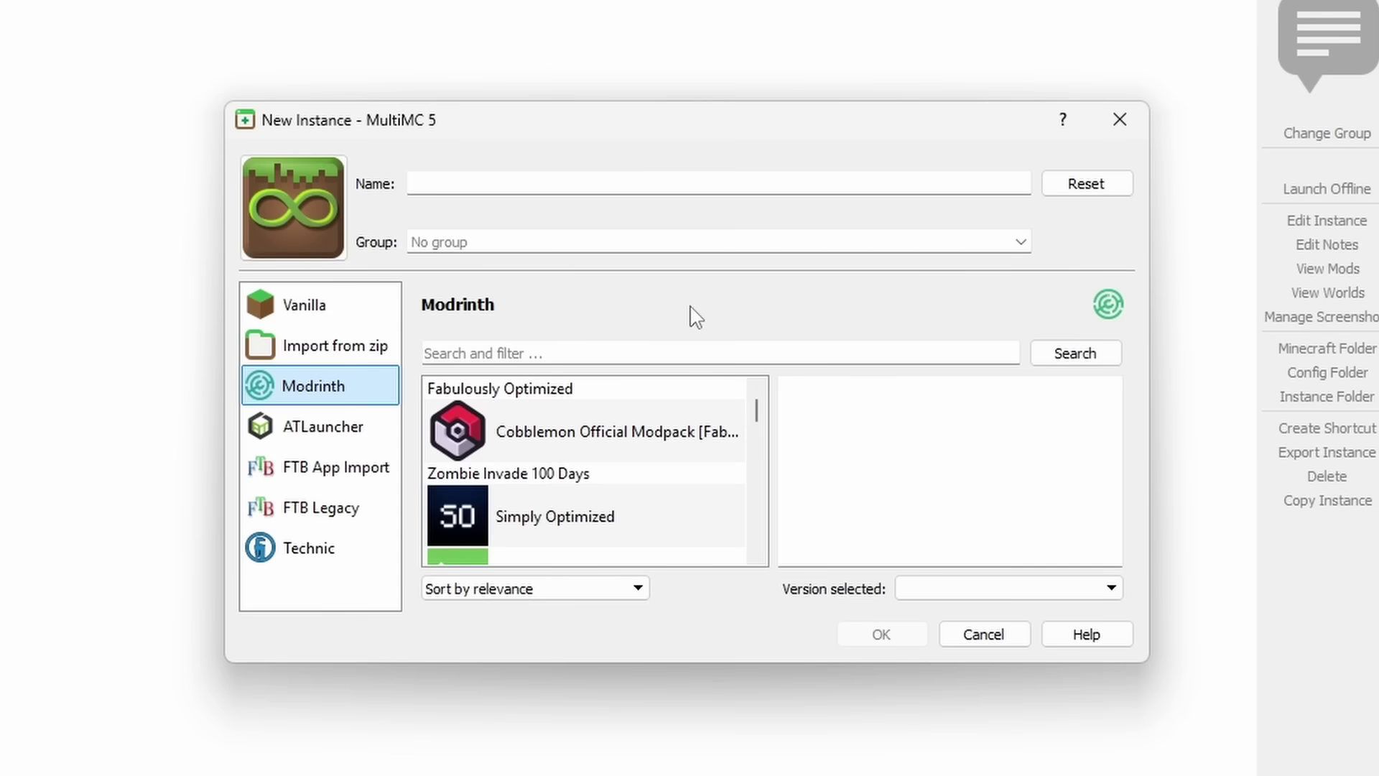
click(323, 388)
click(380, 425)
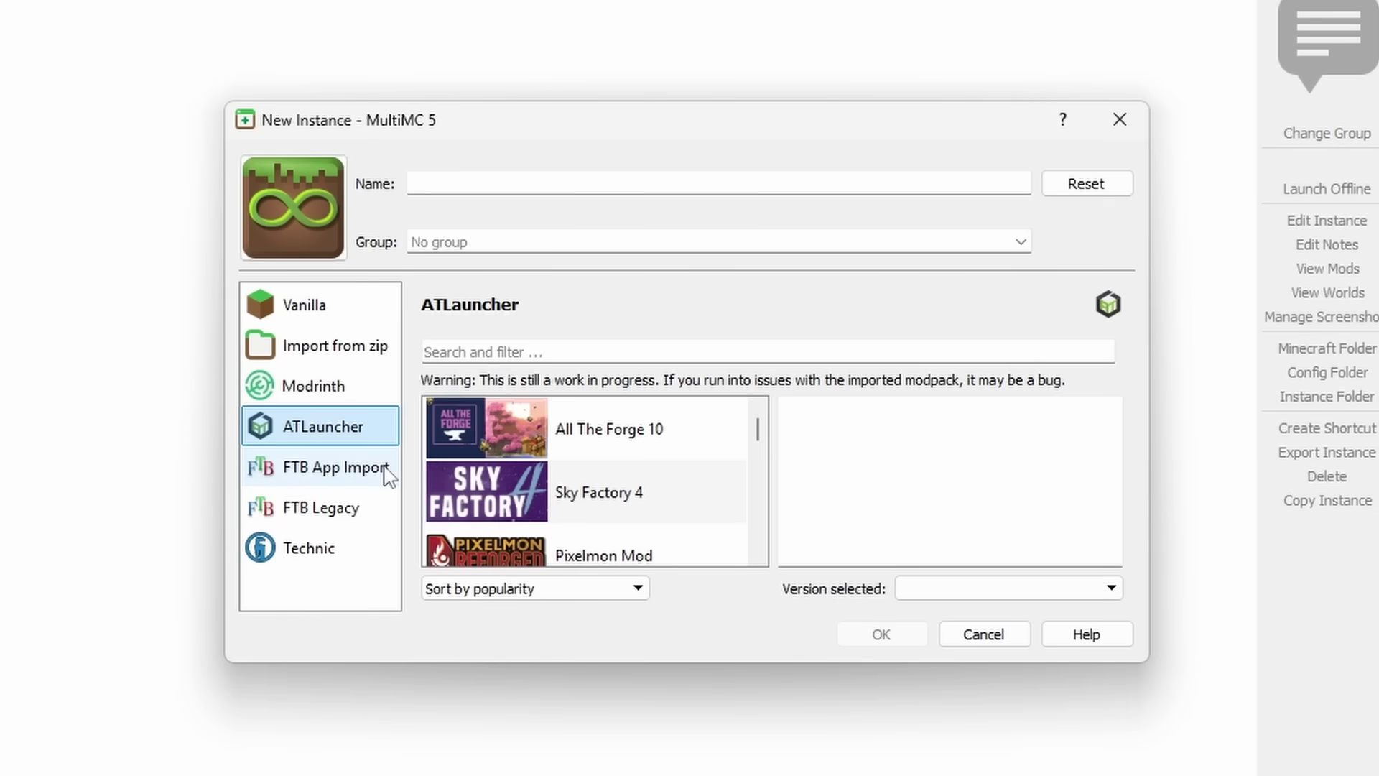
click(366, 473)
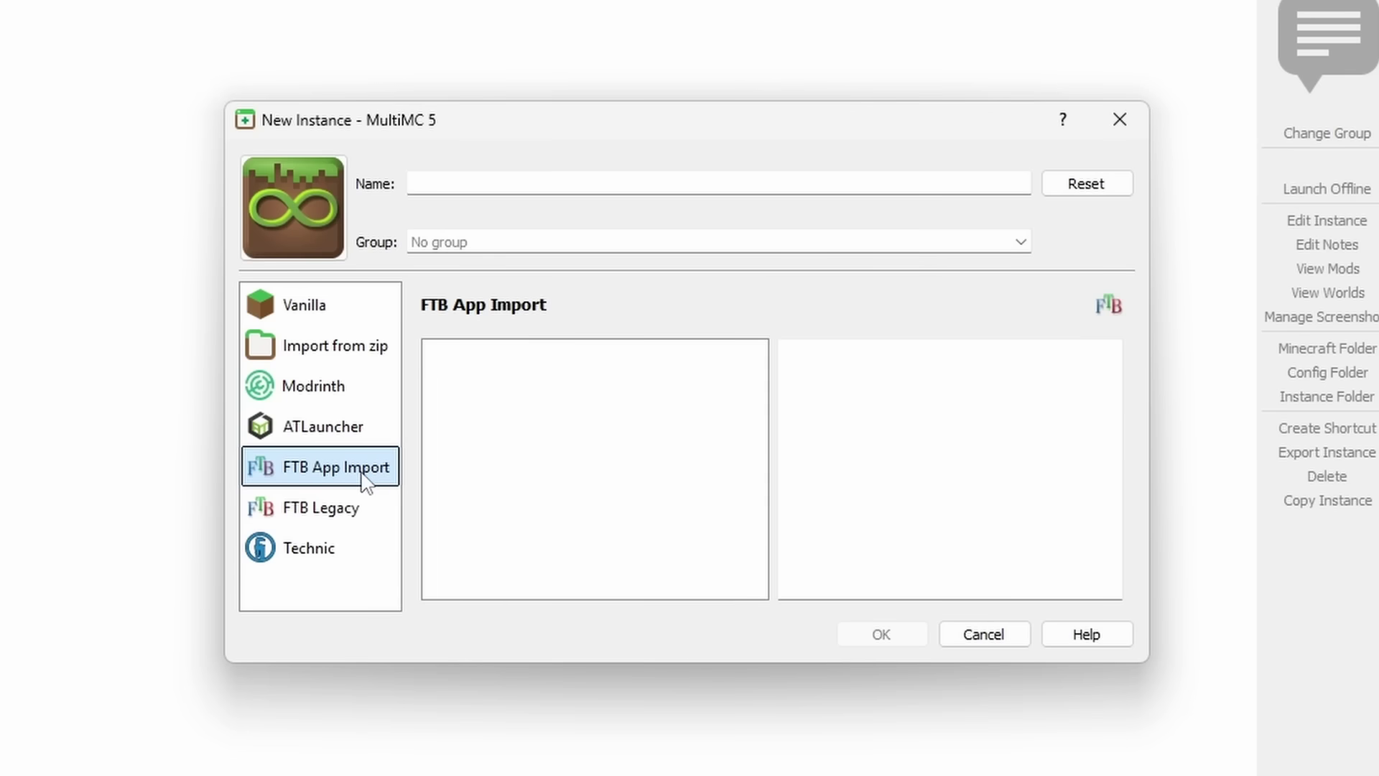
click(323, 512)
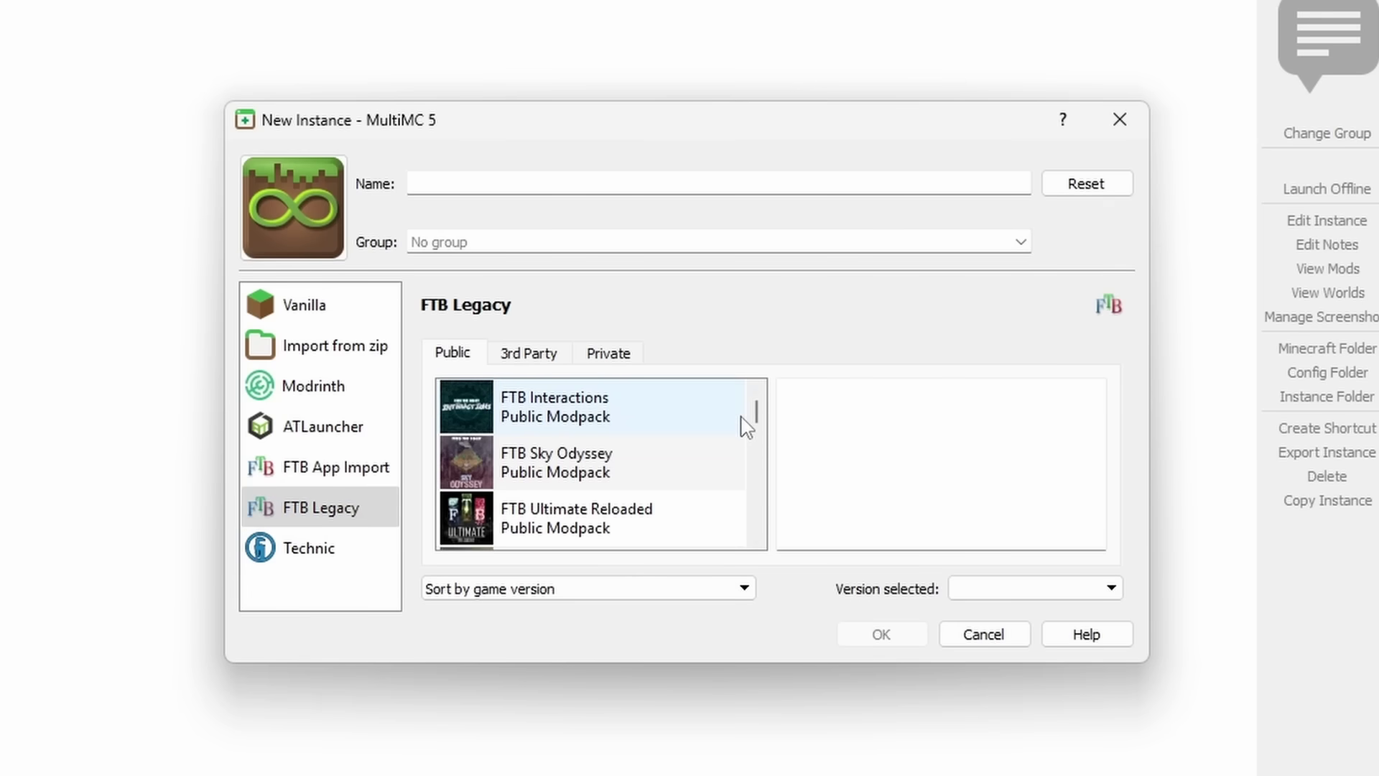
scroll(740, 423, down, 4)
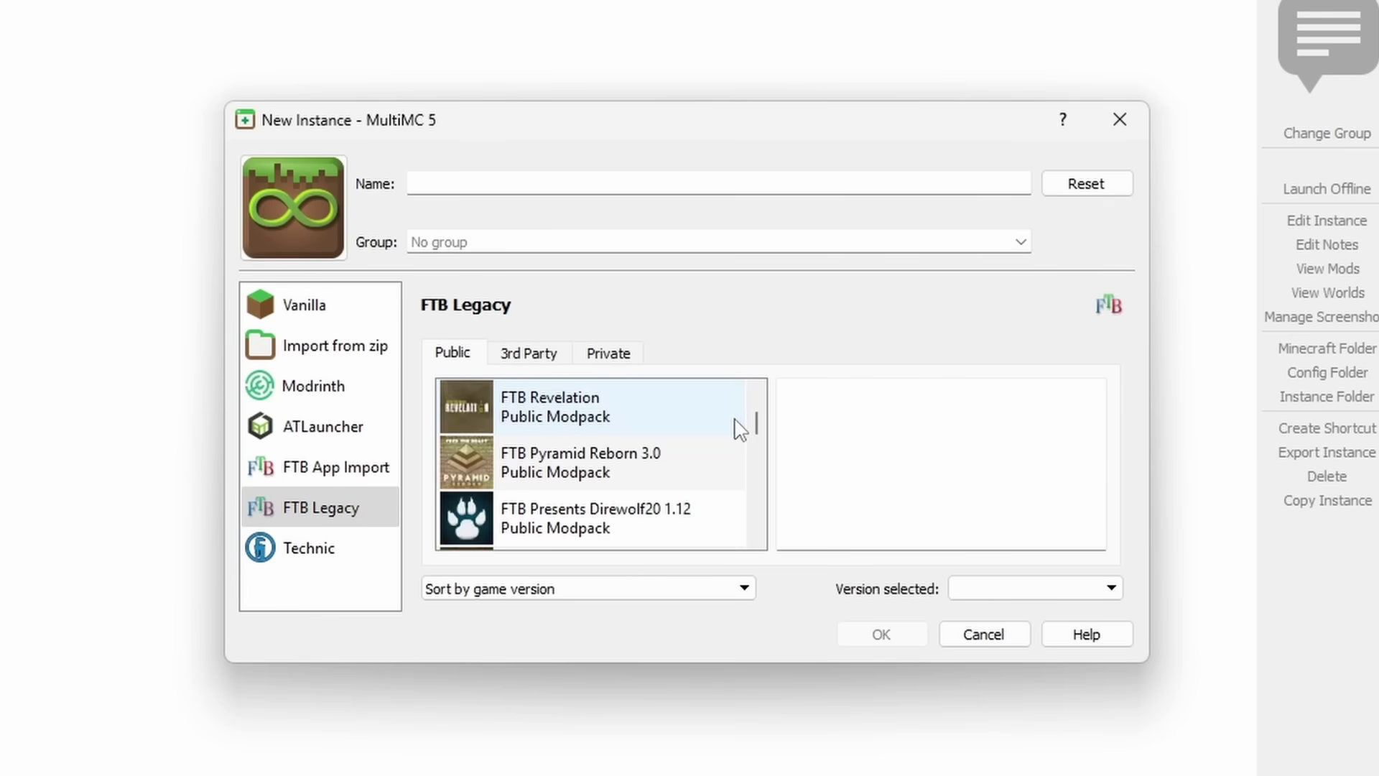
click(359, 557)
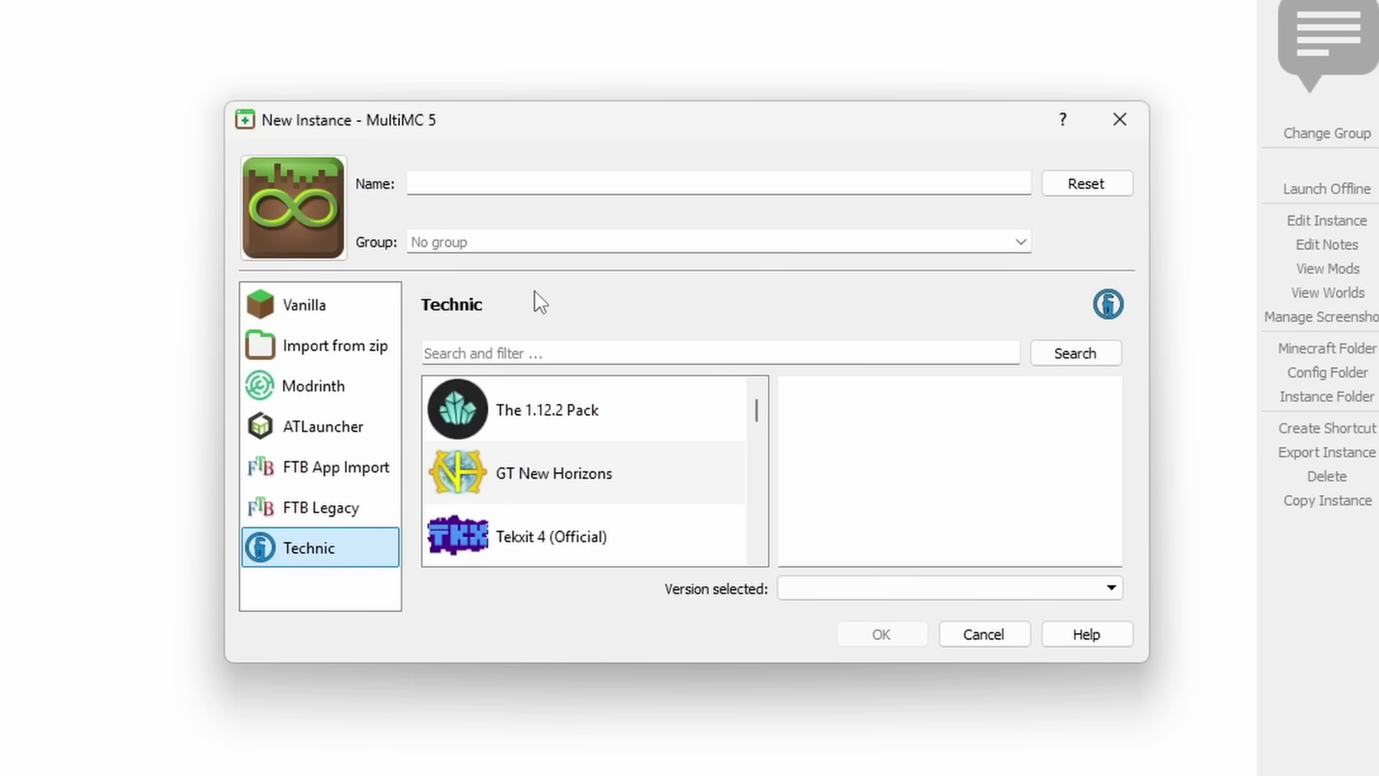
Search the Modrinth modpacks for "perform" and create an instance from Performium, version v1.1.0-Release+1
click(337, 387)
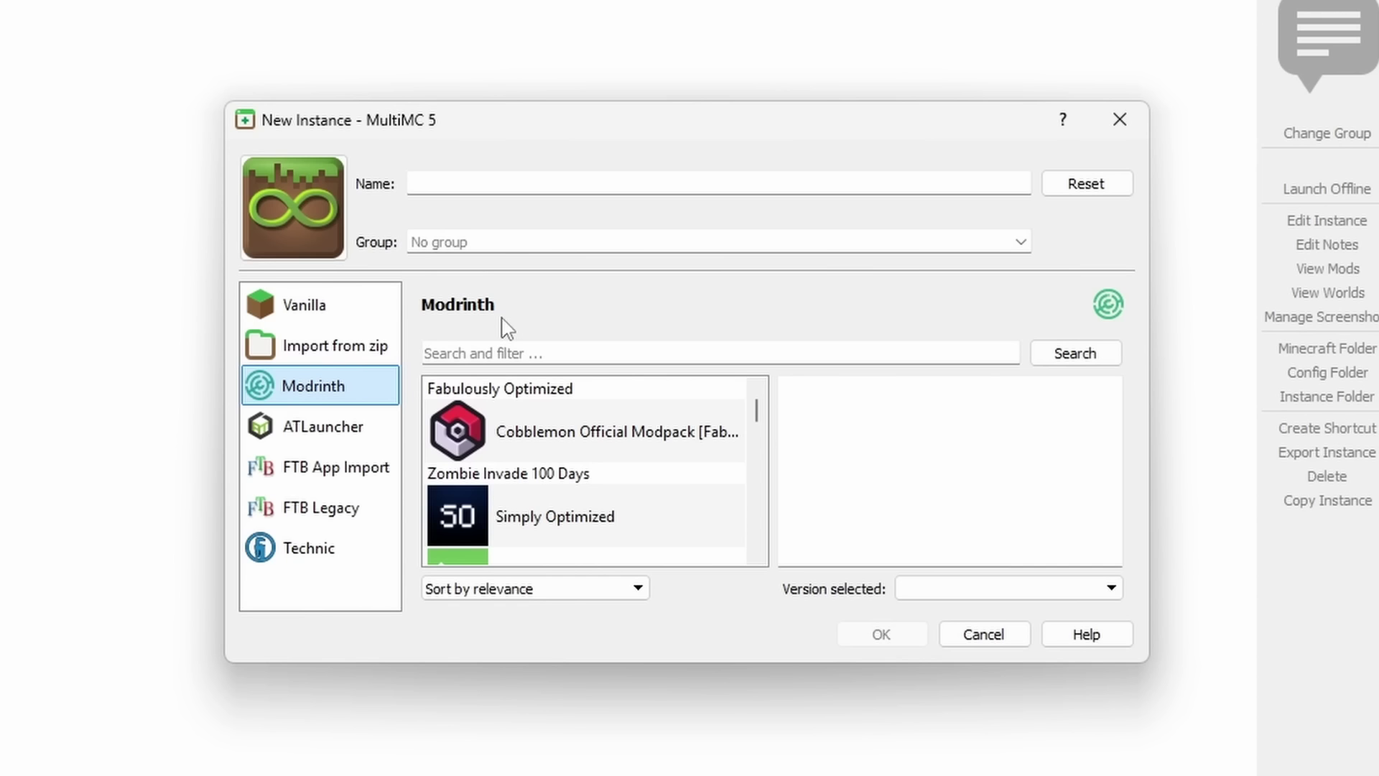
click(543, 355)
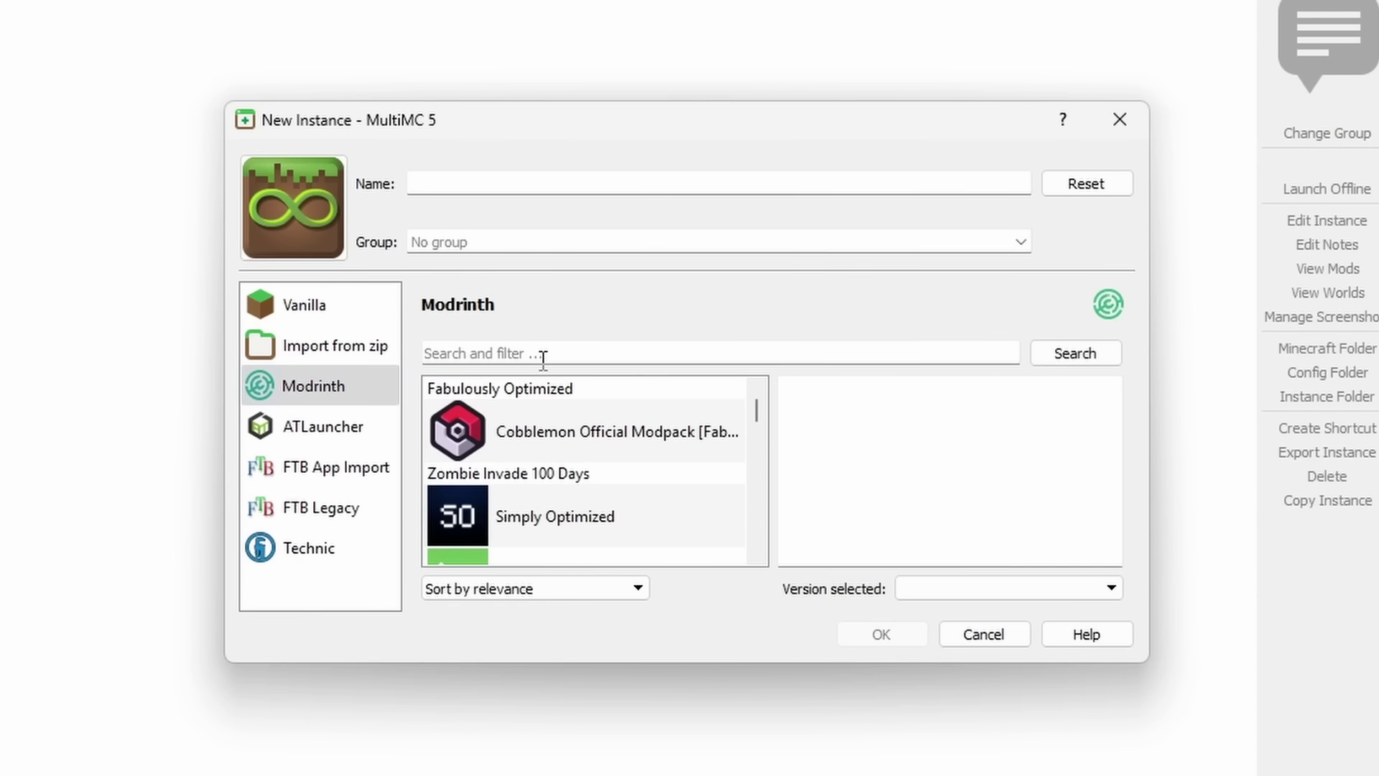
text(perform)
click(1074, 352)
click(532, 411)
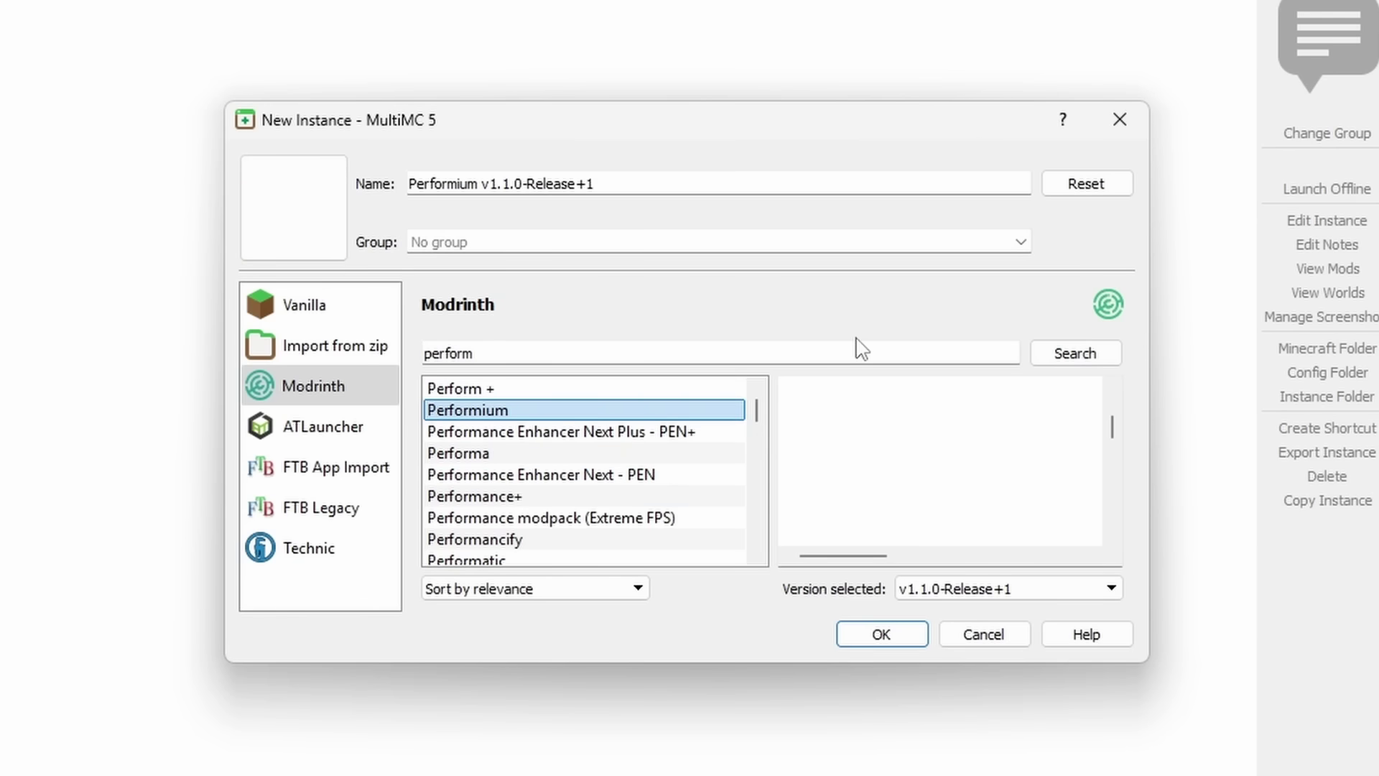
click(877, 633)
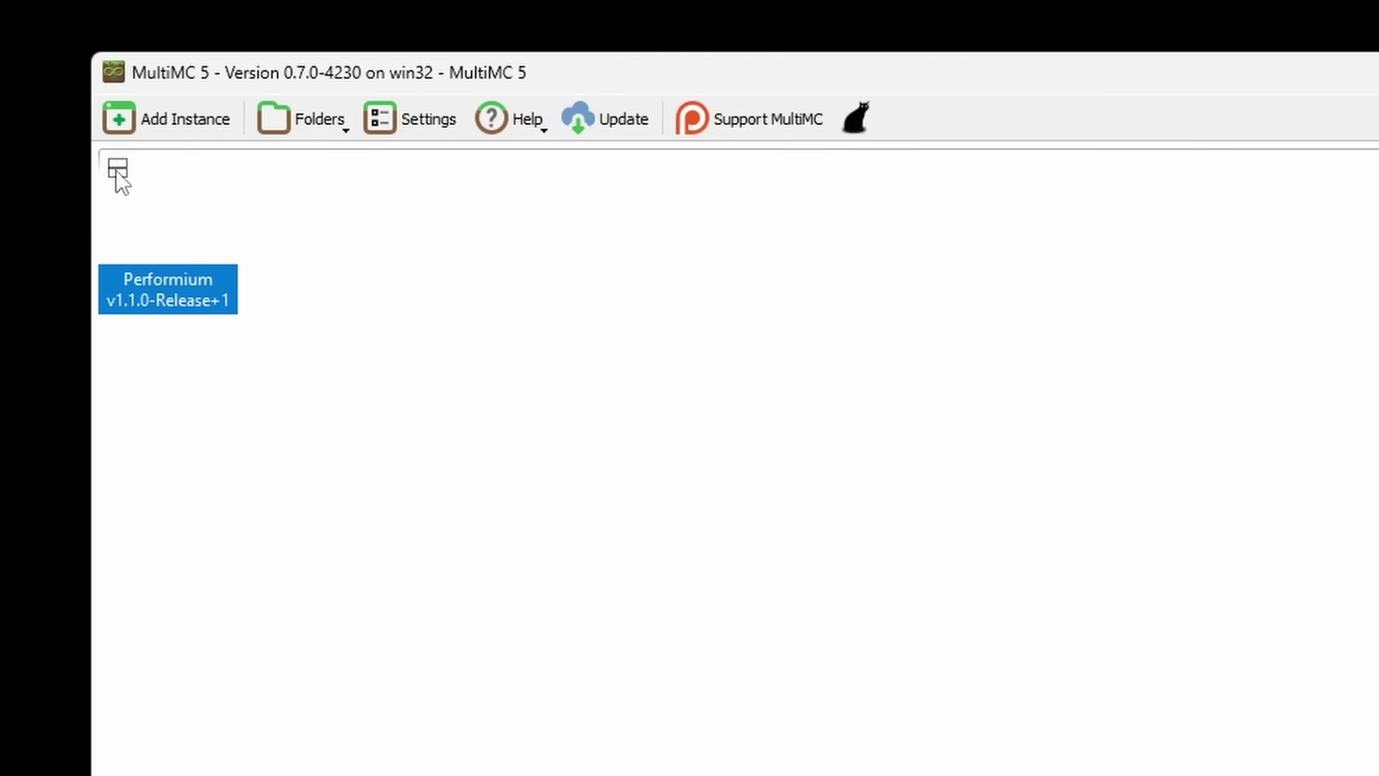
click(122, 170)
click(122, 171)
click(122, 171)
click(122, 170)
Browse the instance folder on disk down to the mods folder inside Performium's .minecraft folder
click(295, 123)
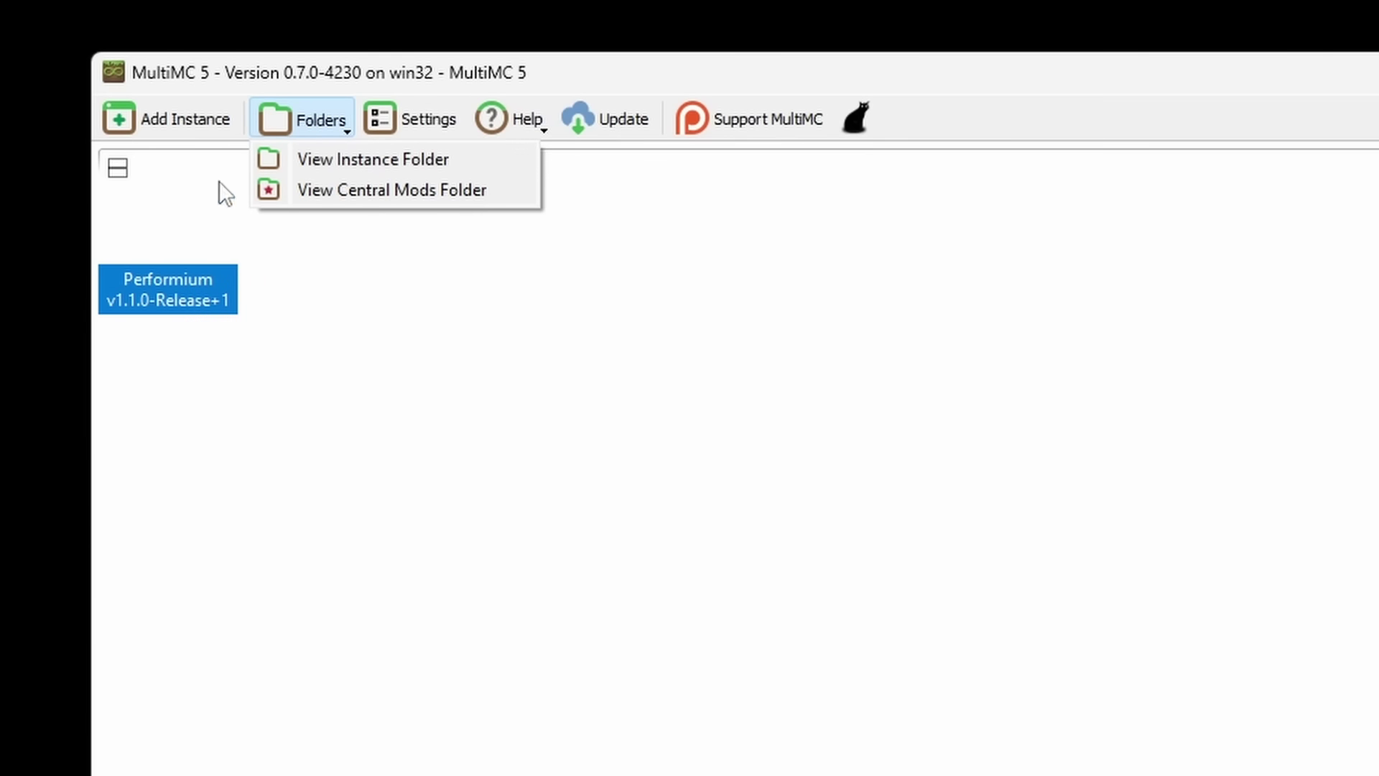
click(307, 153)
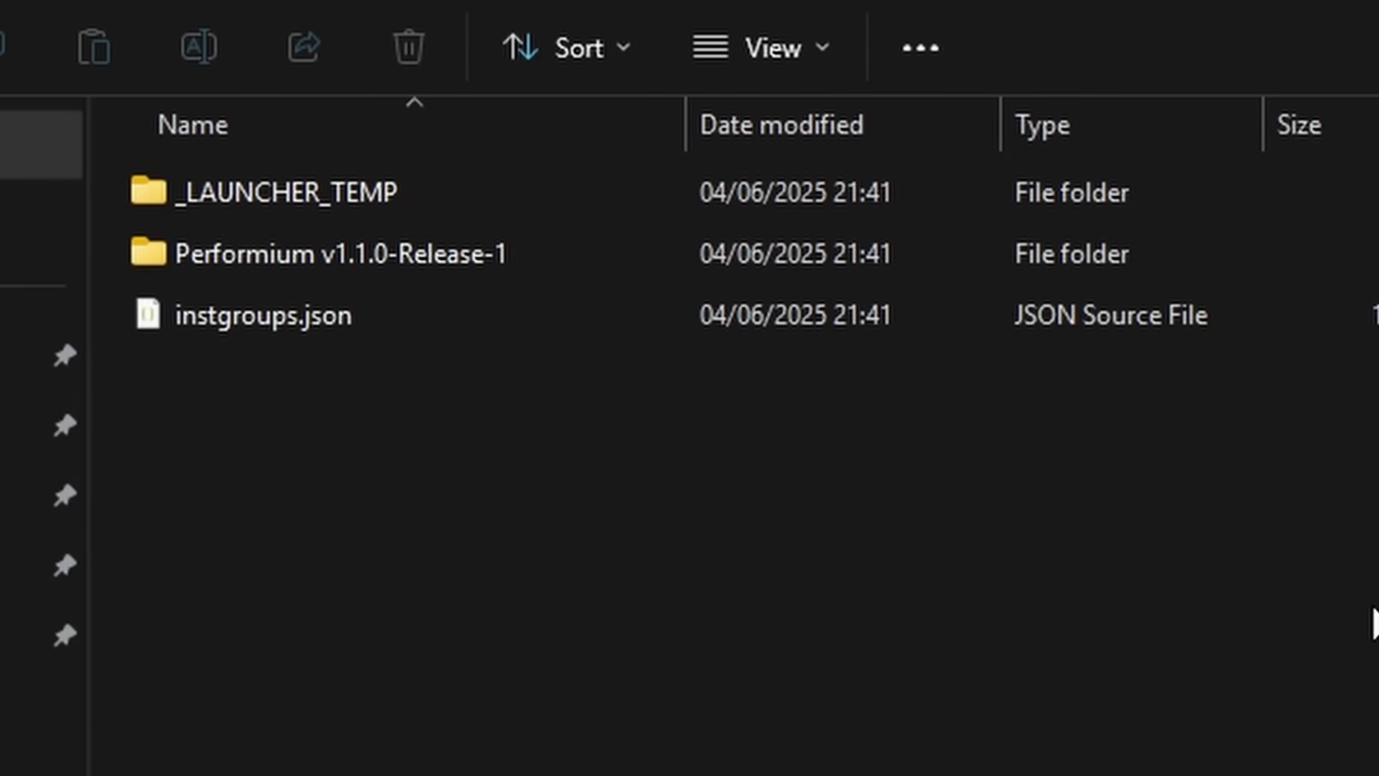
double_click(404, 255)
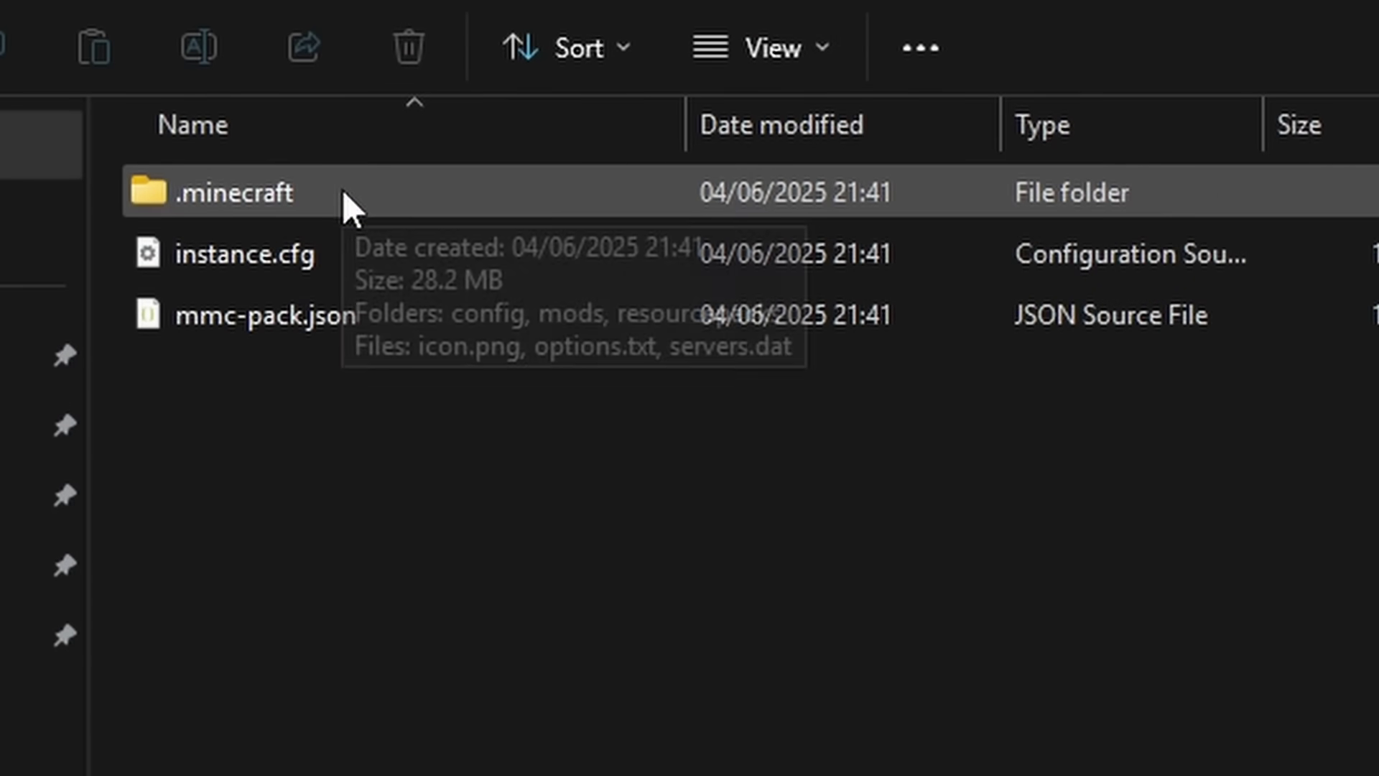
double_click(342, 190)
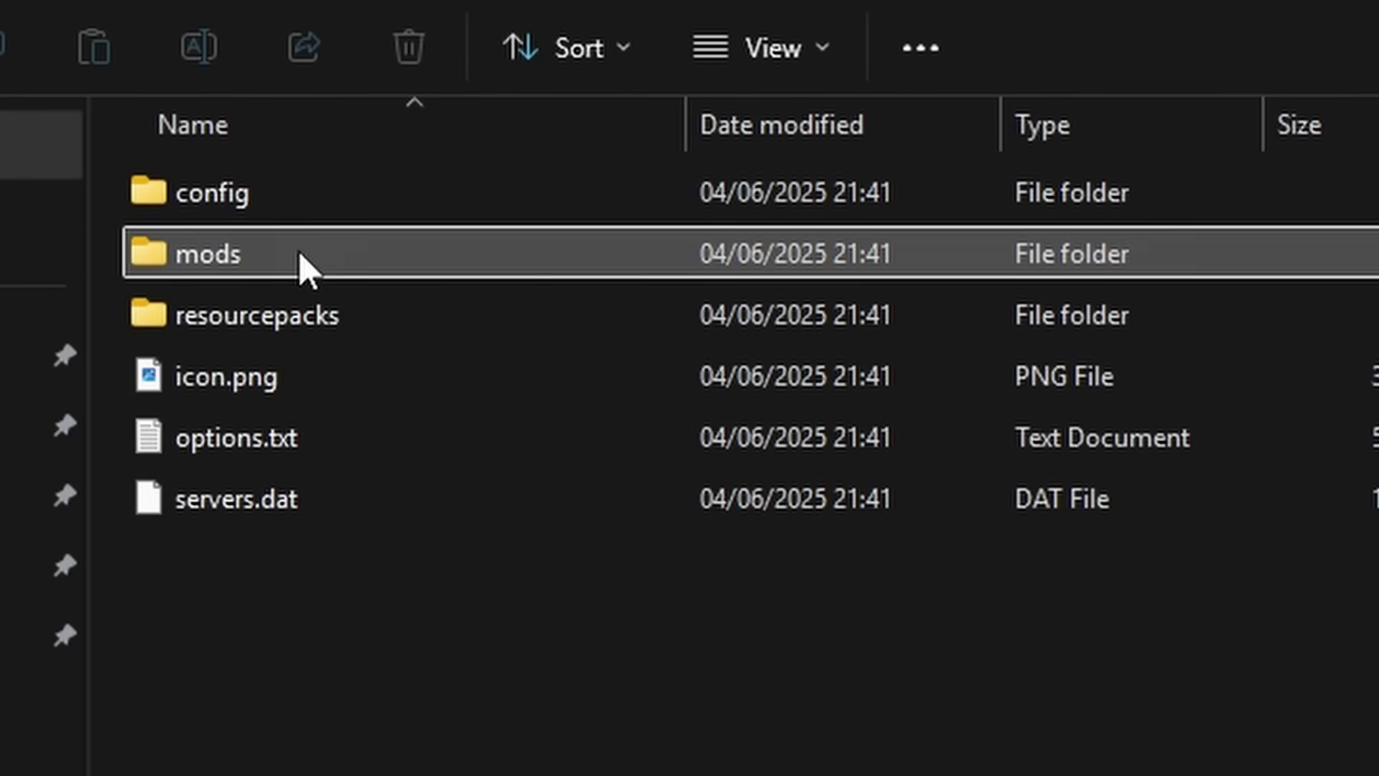
double_click(299, 252)
scroll(924, 446, down, 2)
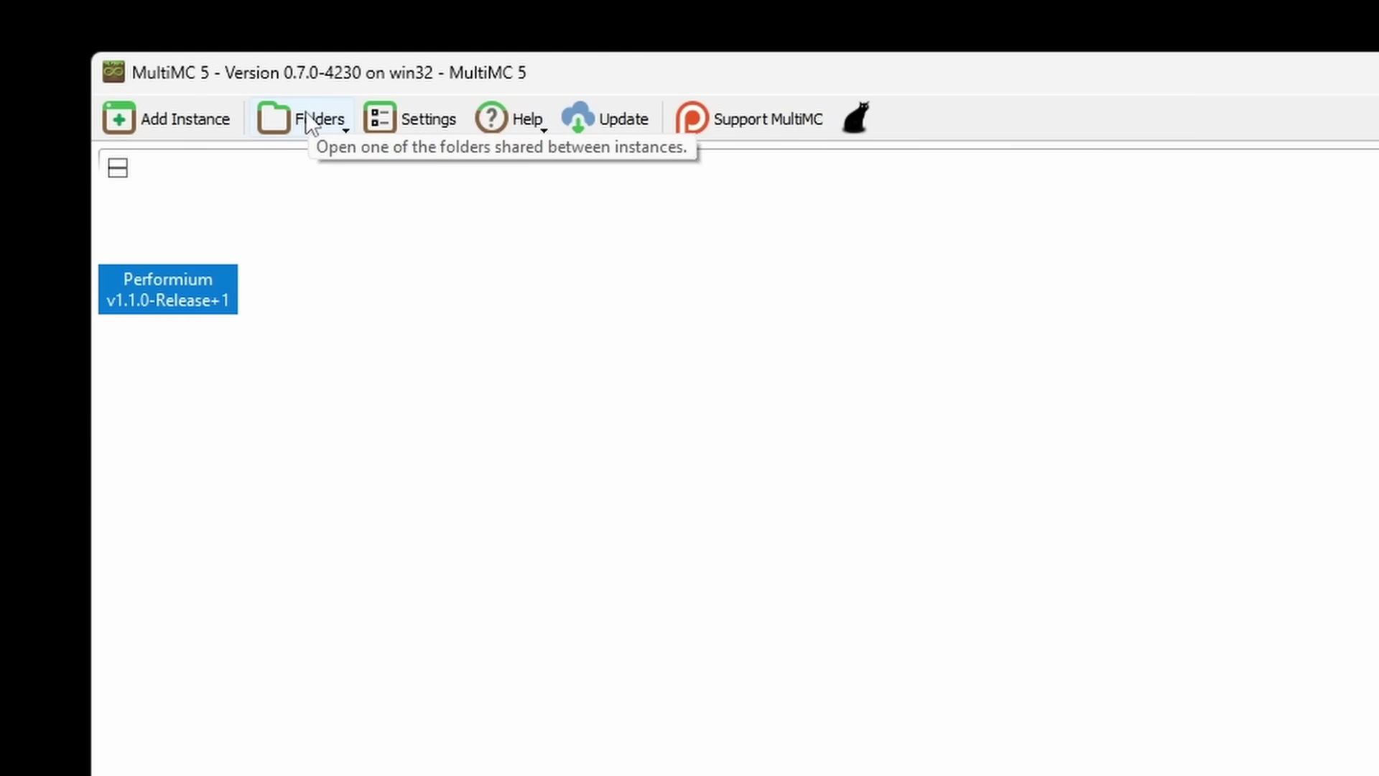
Set the launcher's icon theme to Simple (Dark Icons) and its colour theme to Dark
click(402, 118)
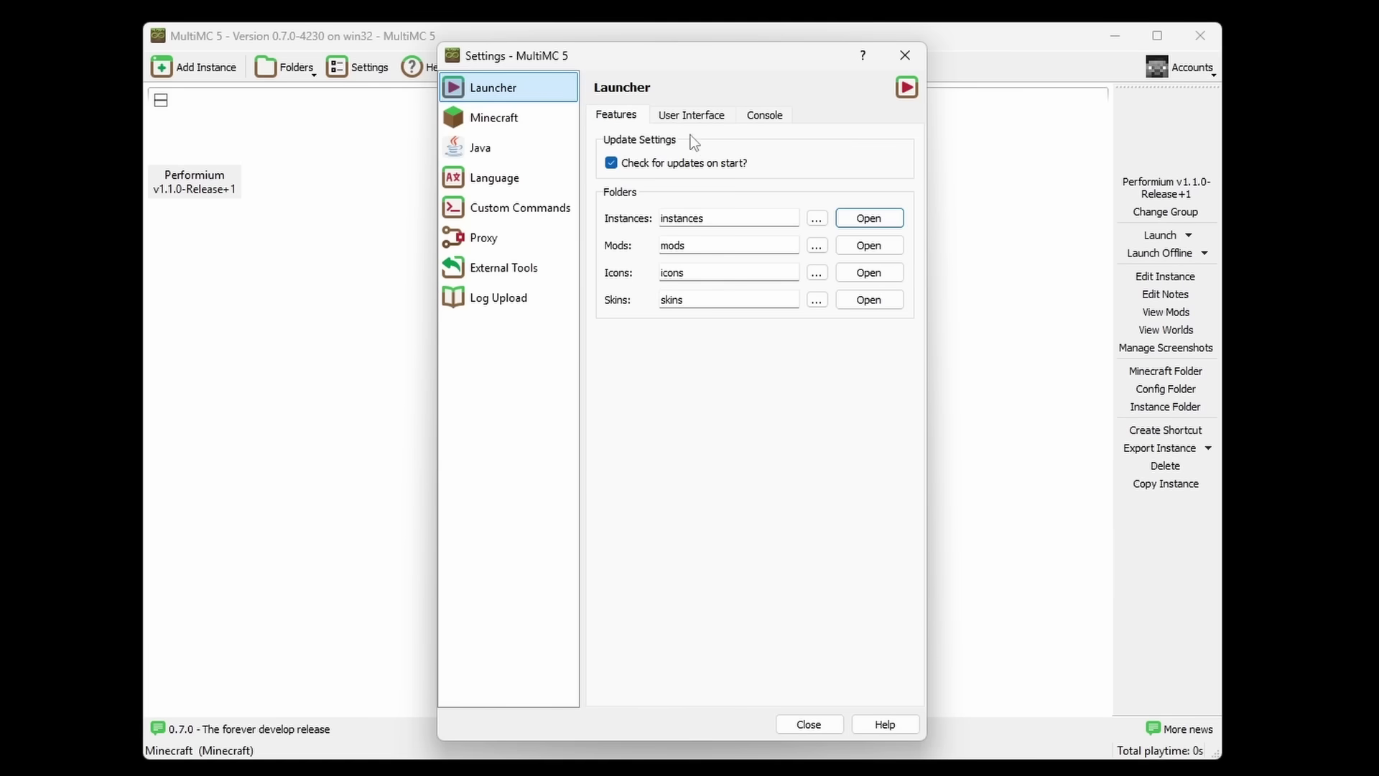
click(687, 120)
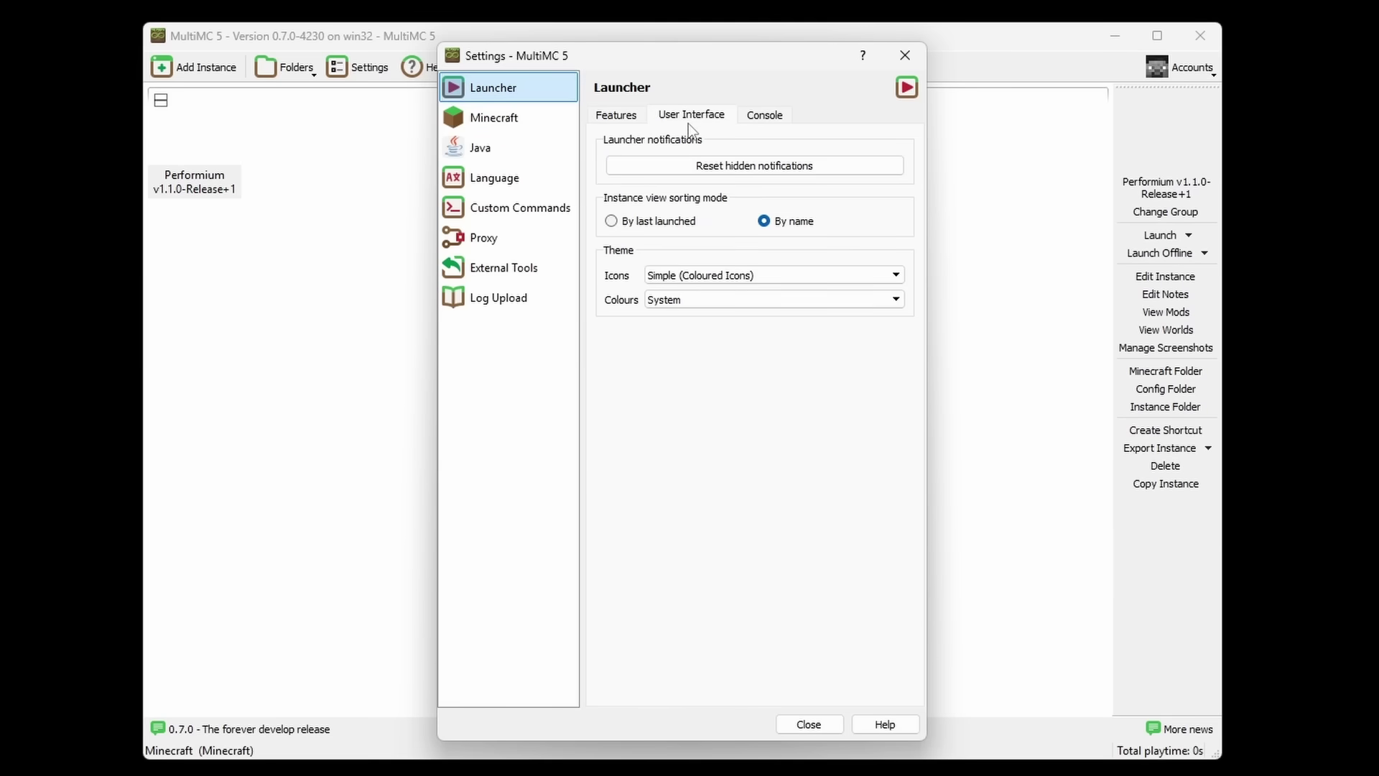
click(738, 277)
click(739, 303)
click(740, 299)
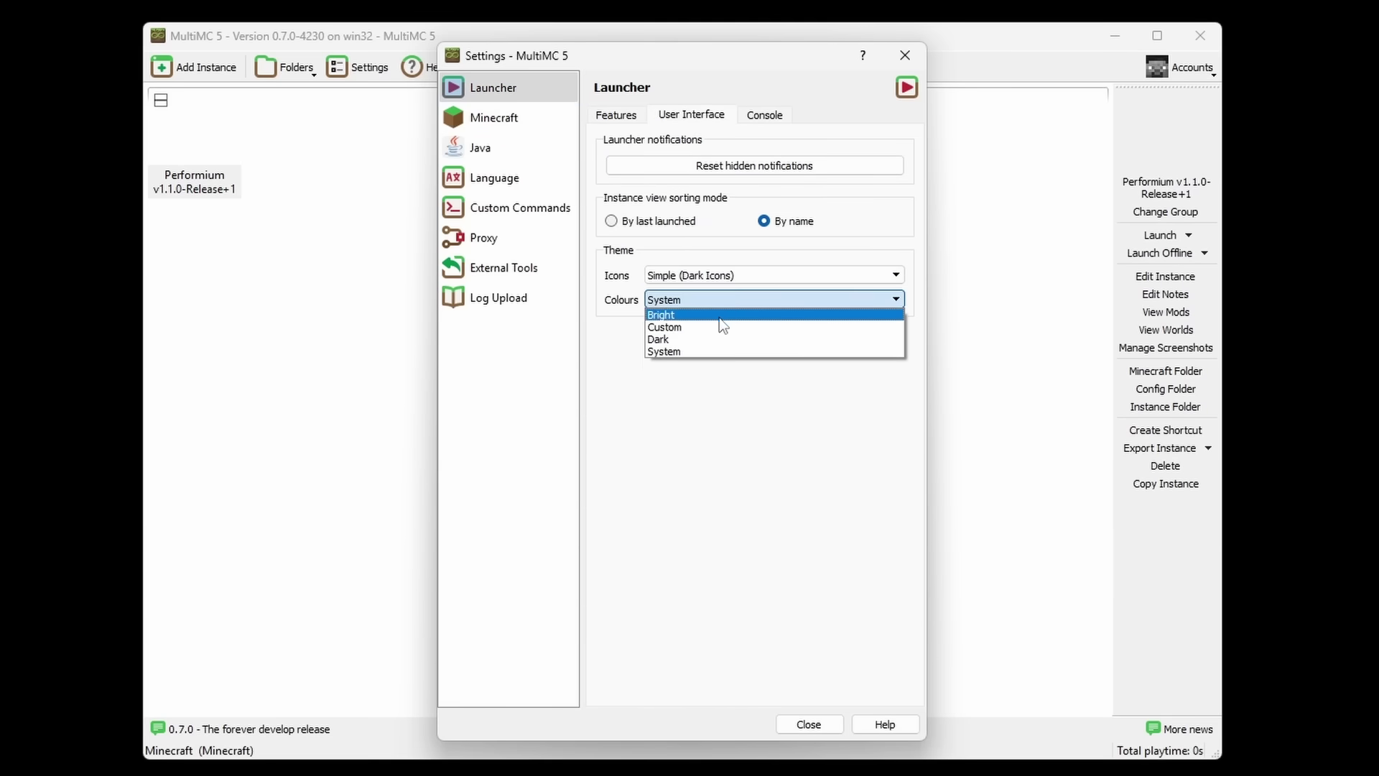
click(699, 343)
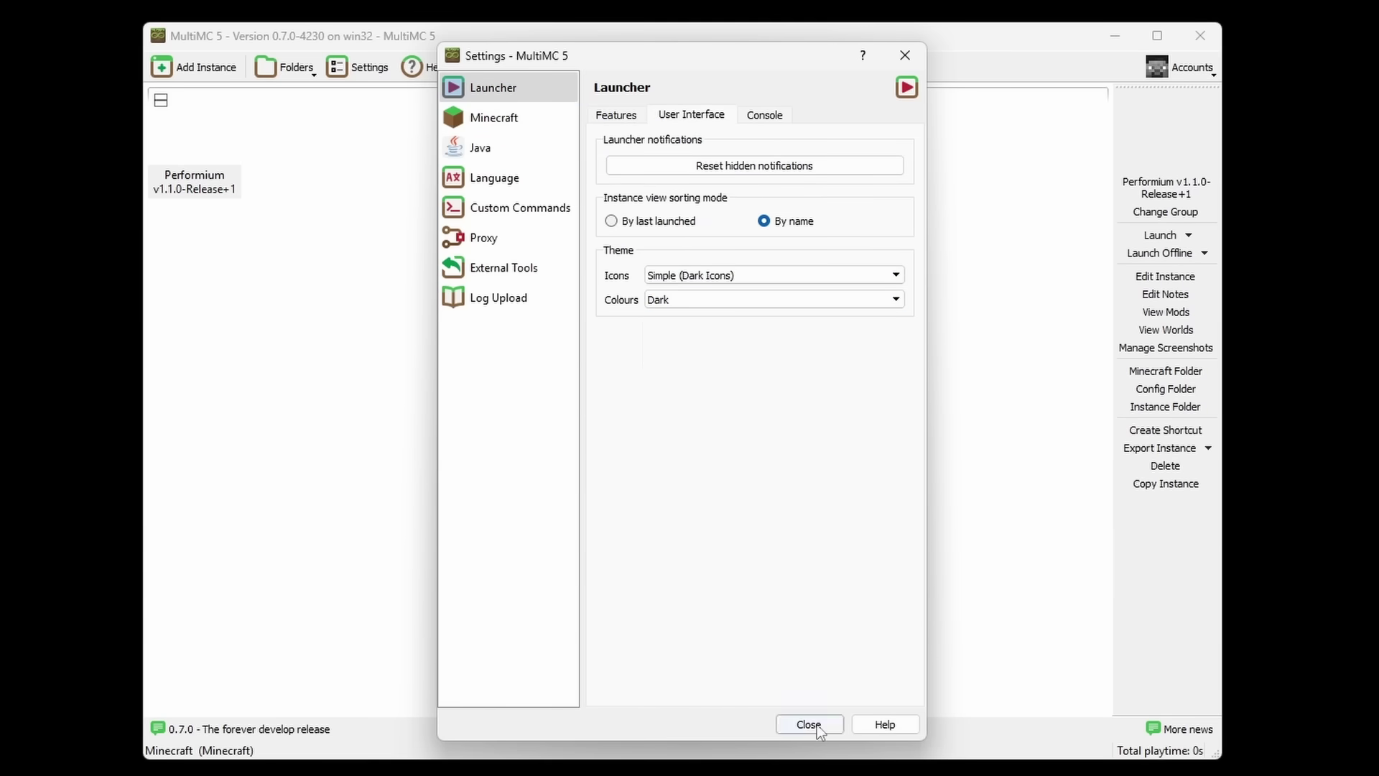
click(812, 724)
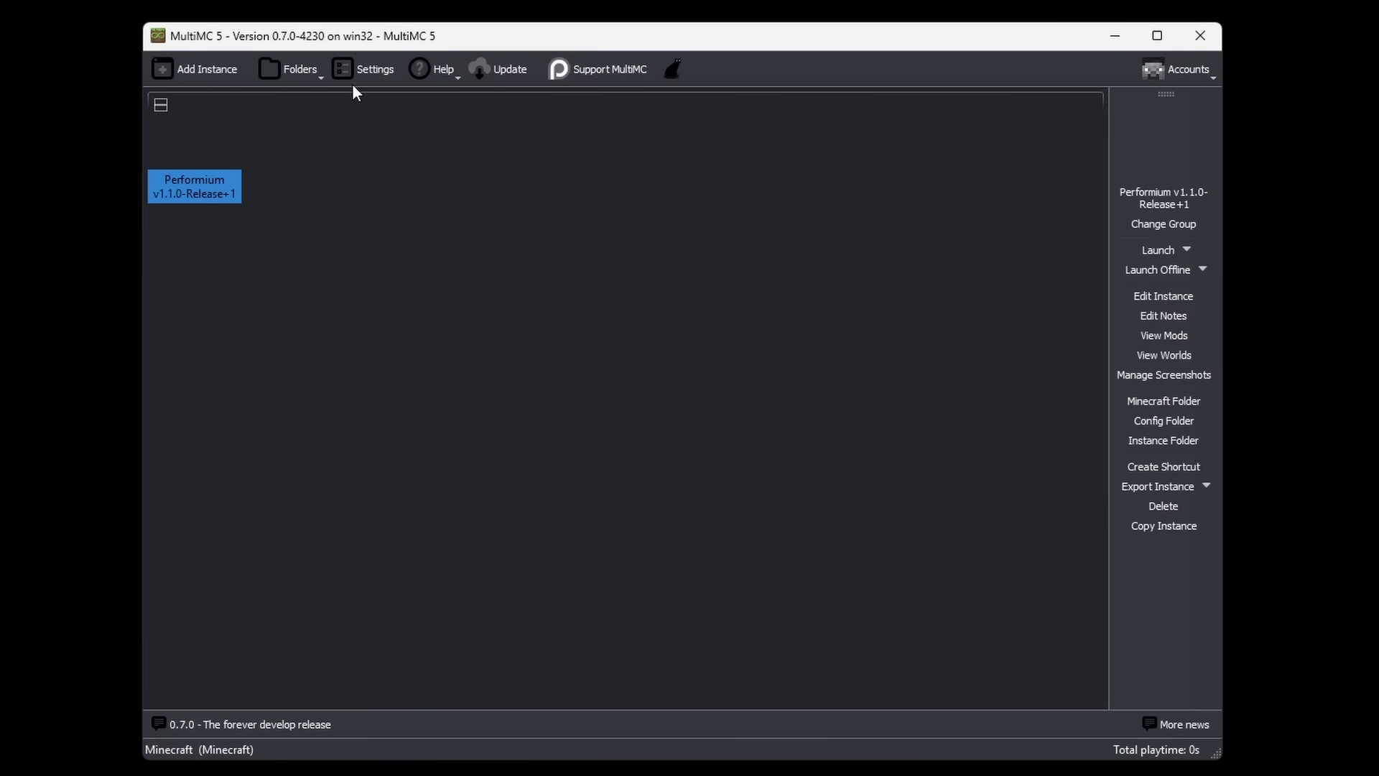
Switch the launcher's icon theme to Default
click(368, 67)
click(692, 120)
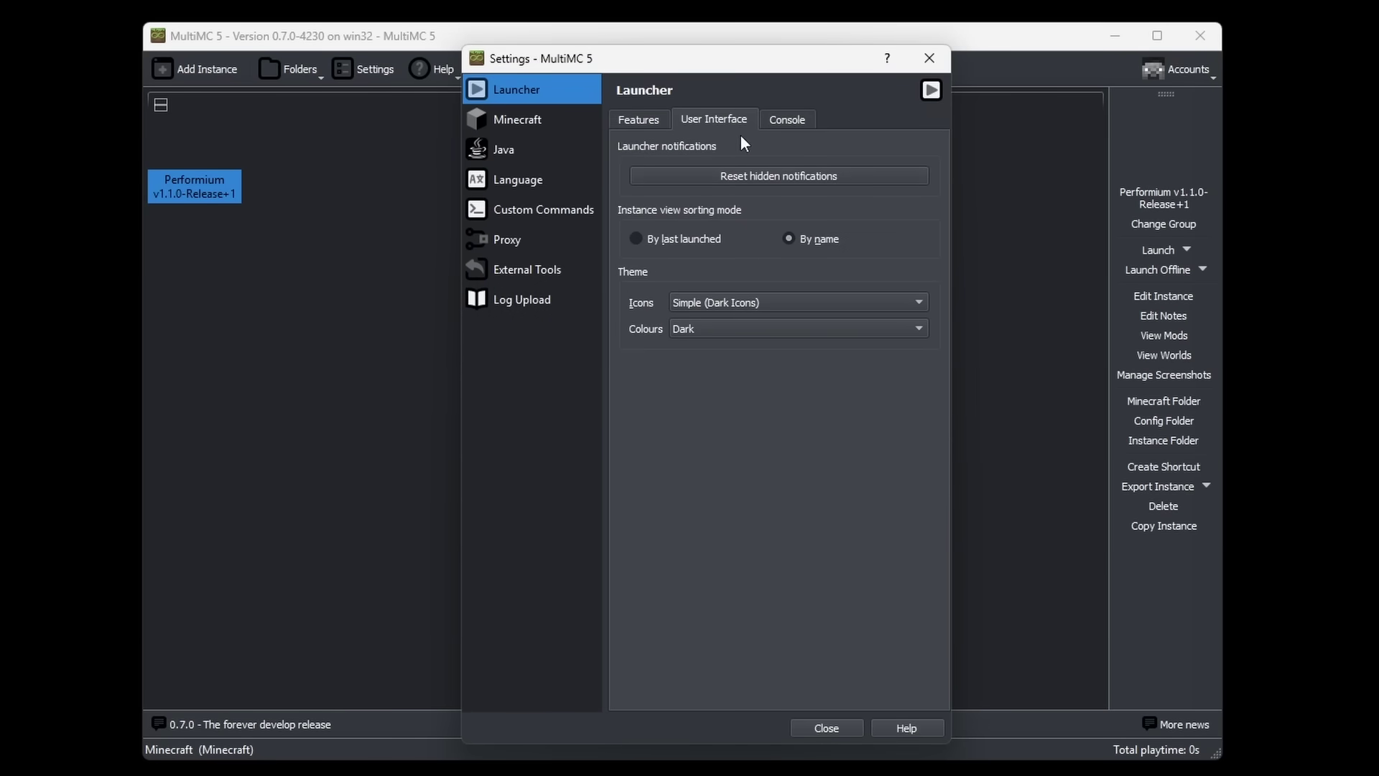
click(739, 300)
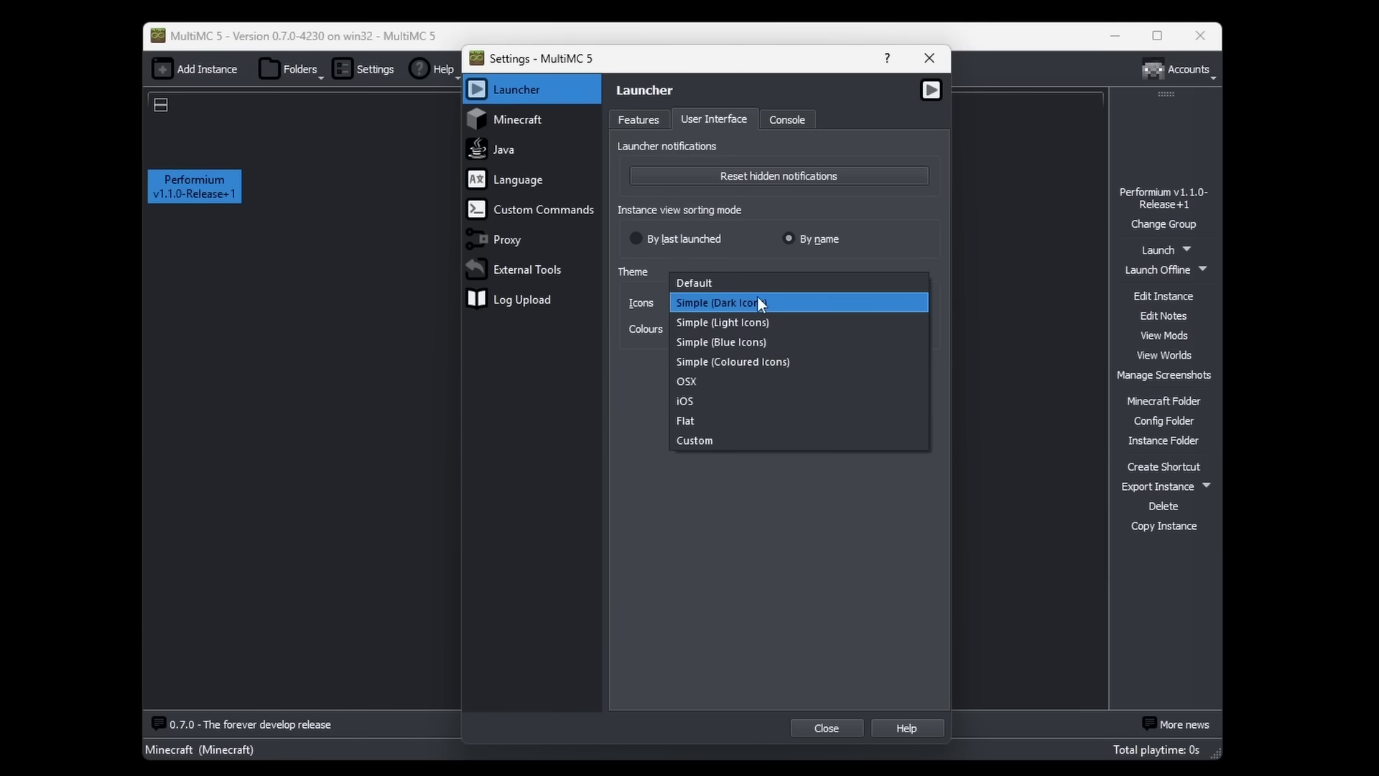
click(763, 288)
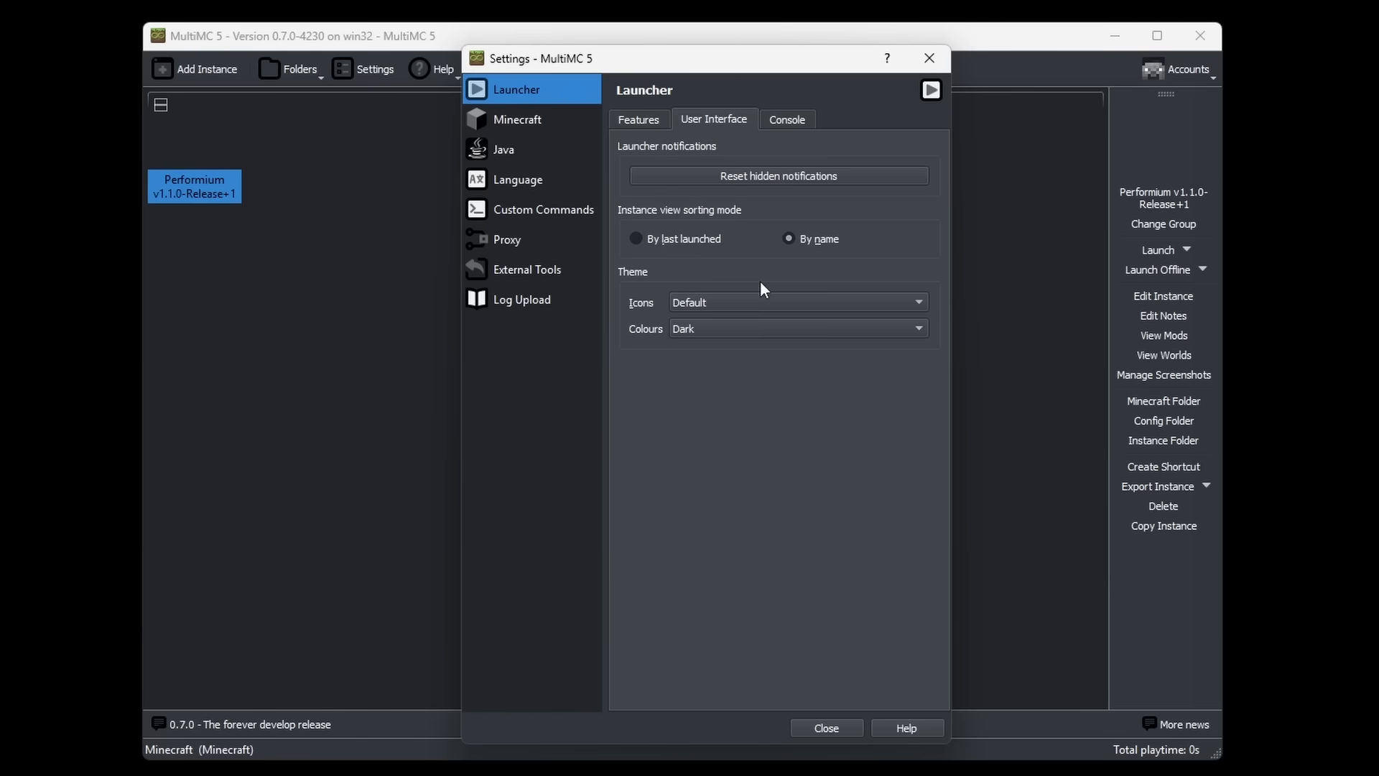
click(825, 728)
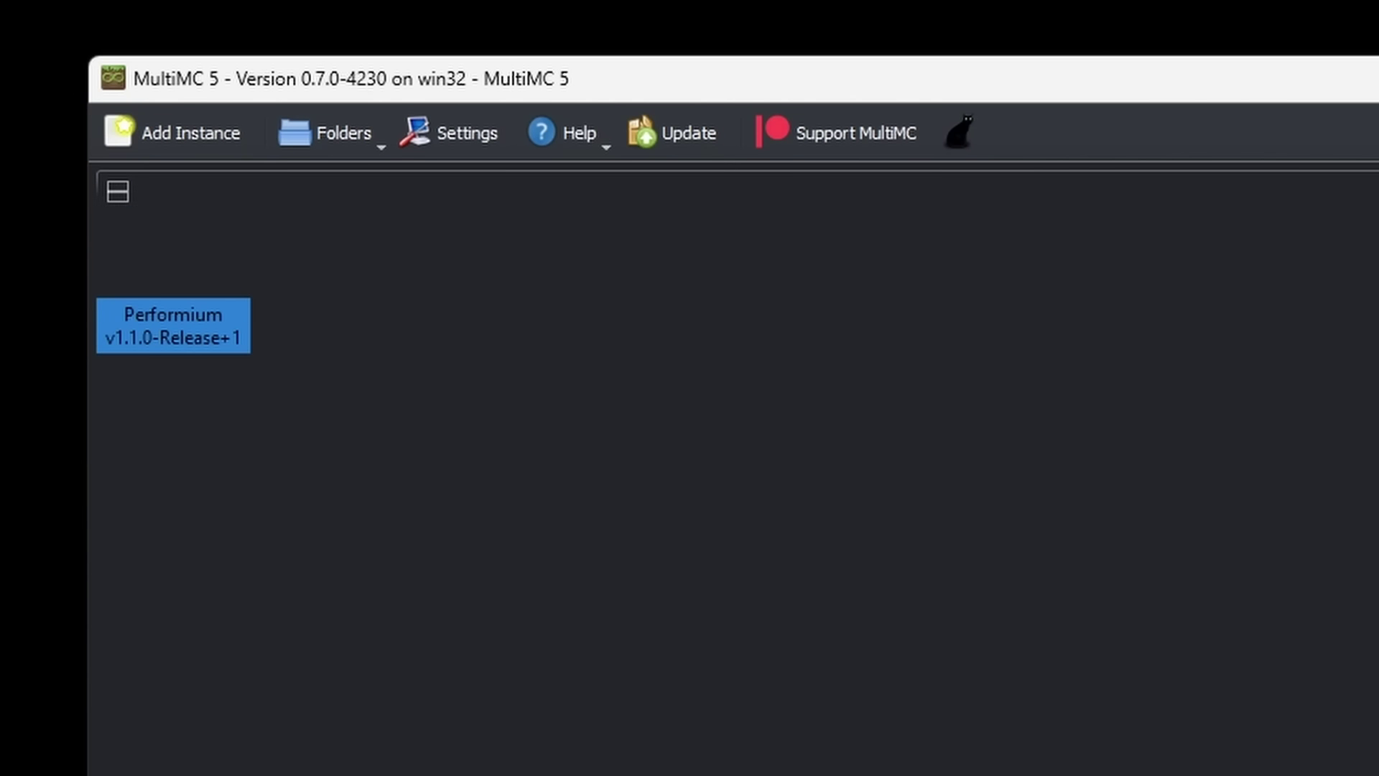
Try the Simple (Blue Icons) and OSX icon themes, and settle on the Flat icon theme
click(445, 139)
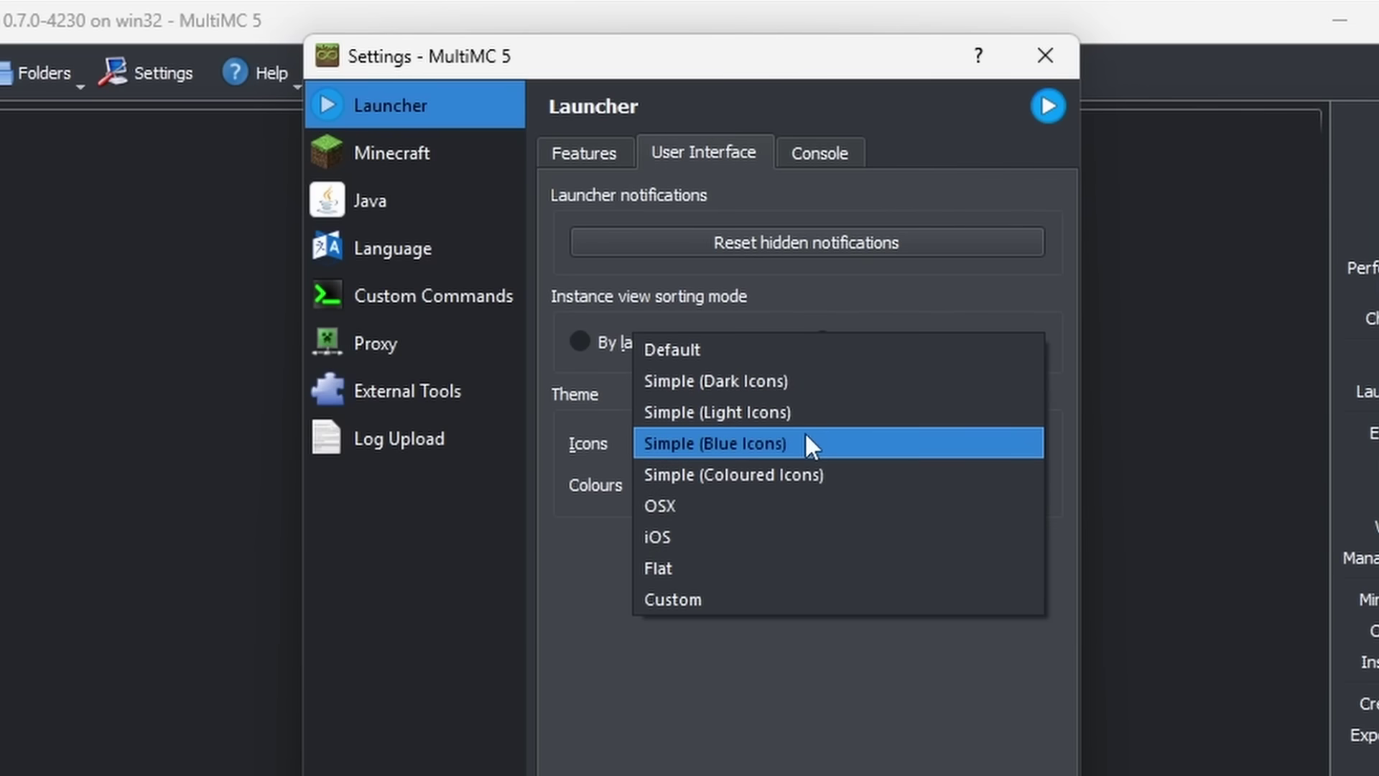
click(809, 445)
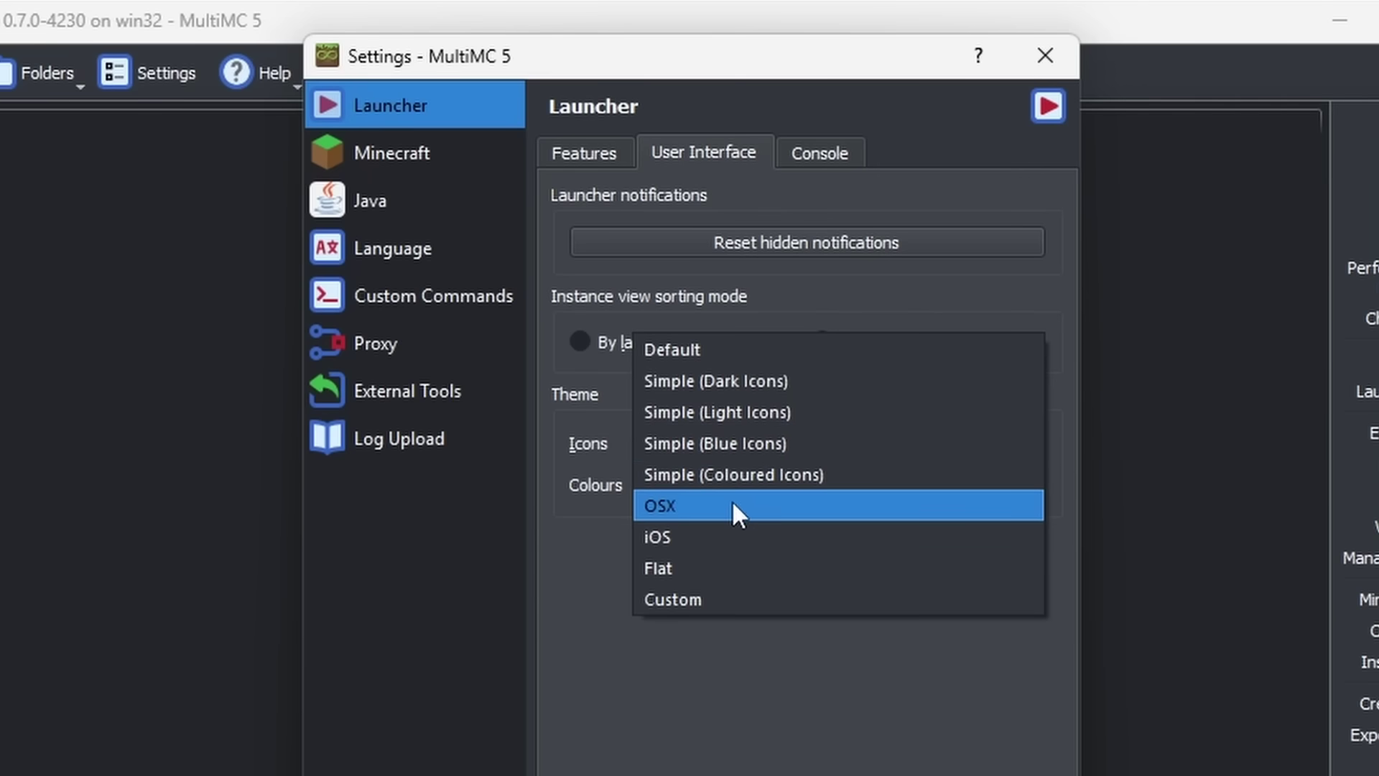
click(731, 505)
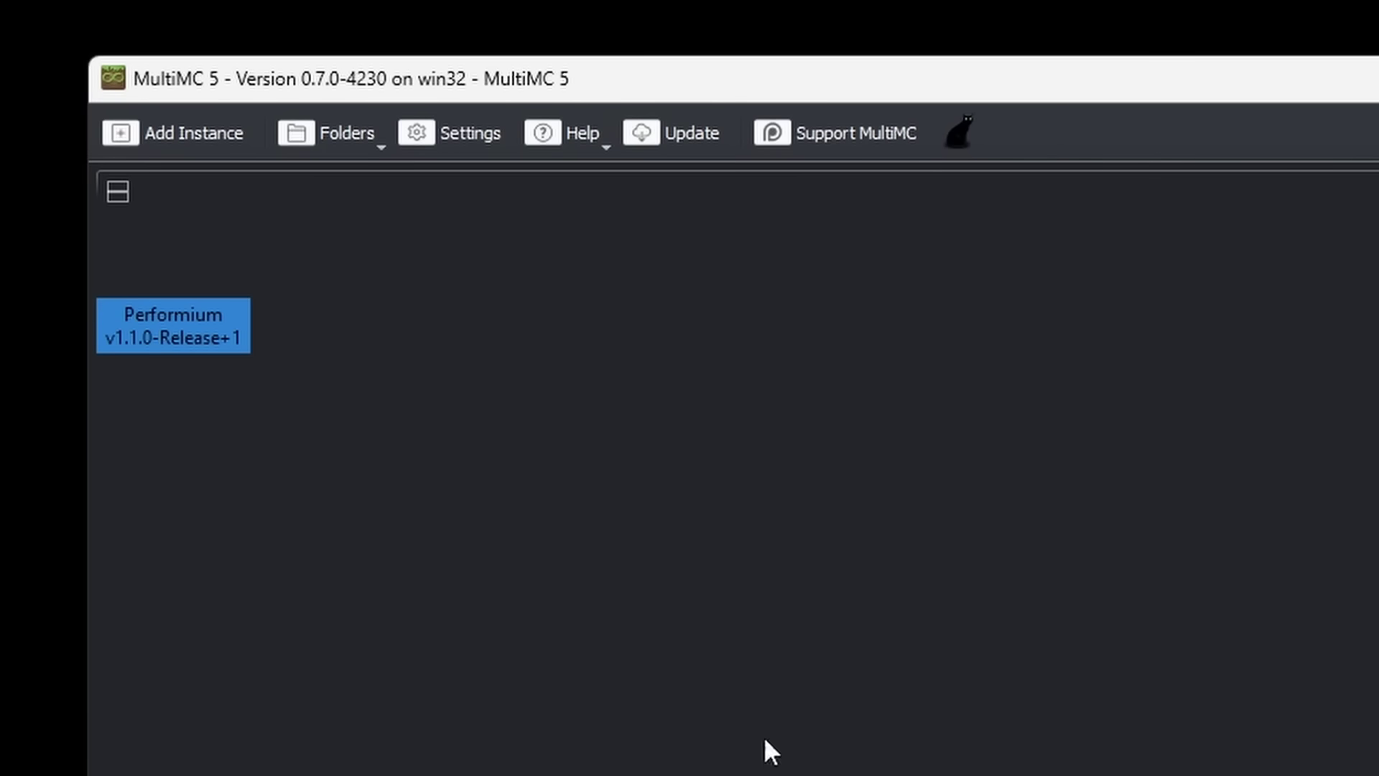
click(435, 133)
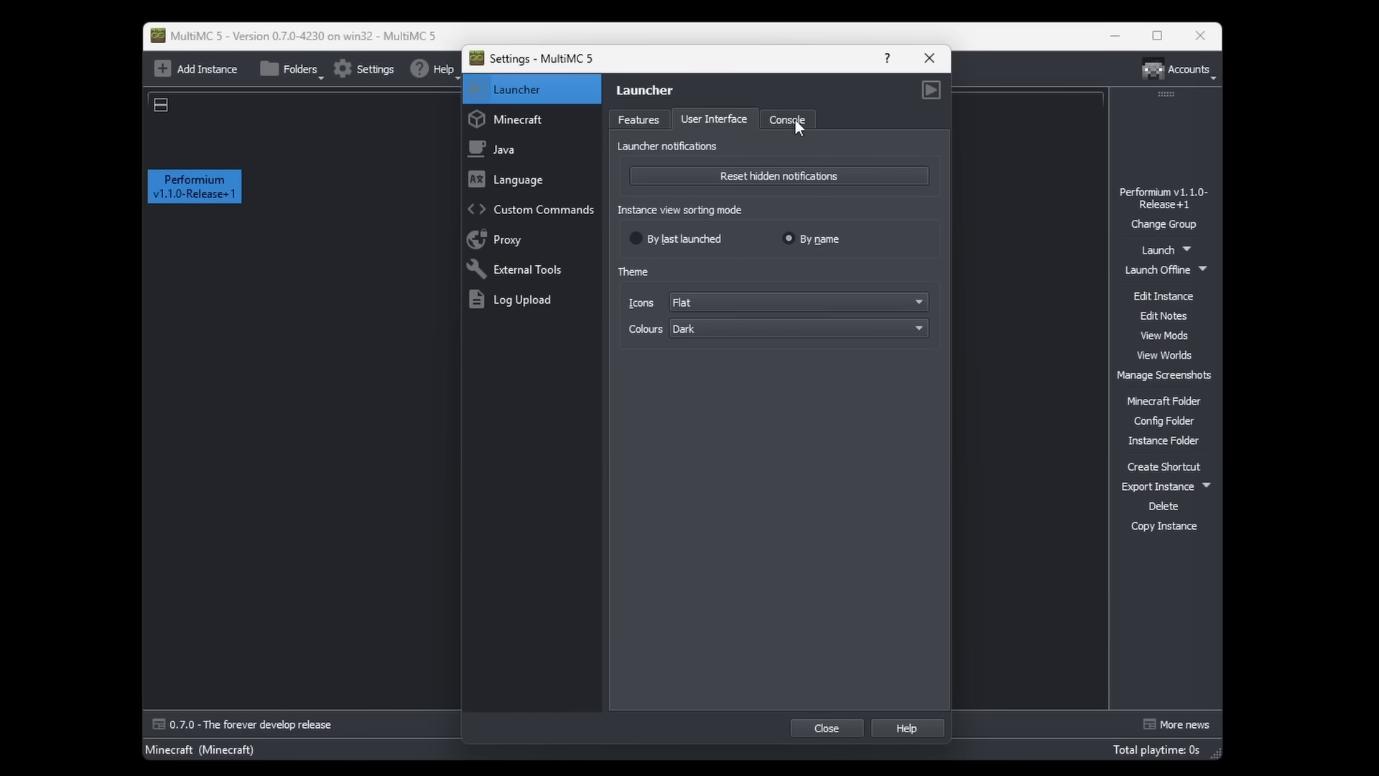
Examine the launcher's console settings and highlight the sample log messages in the console font preview
click(796, 124)
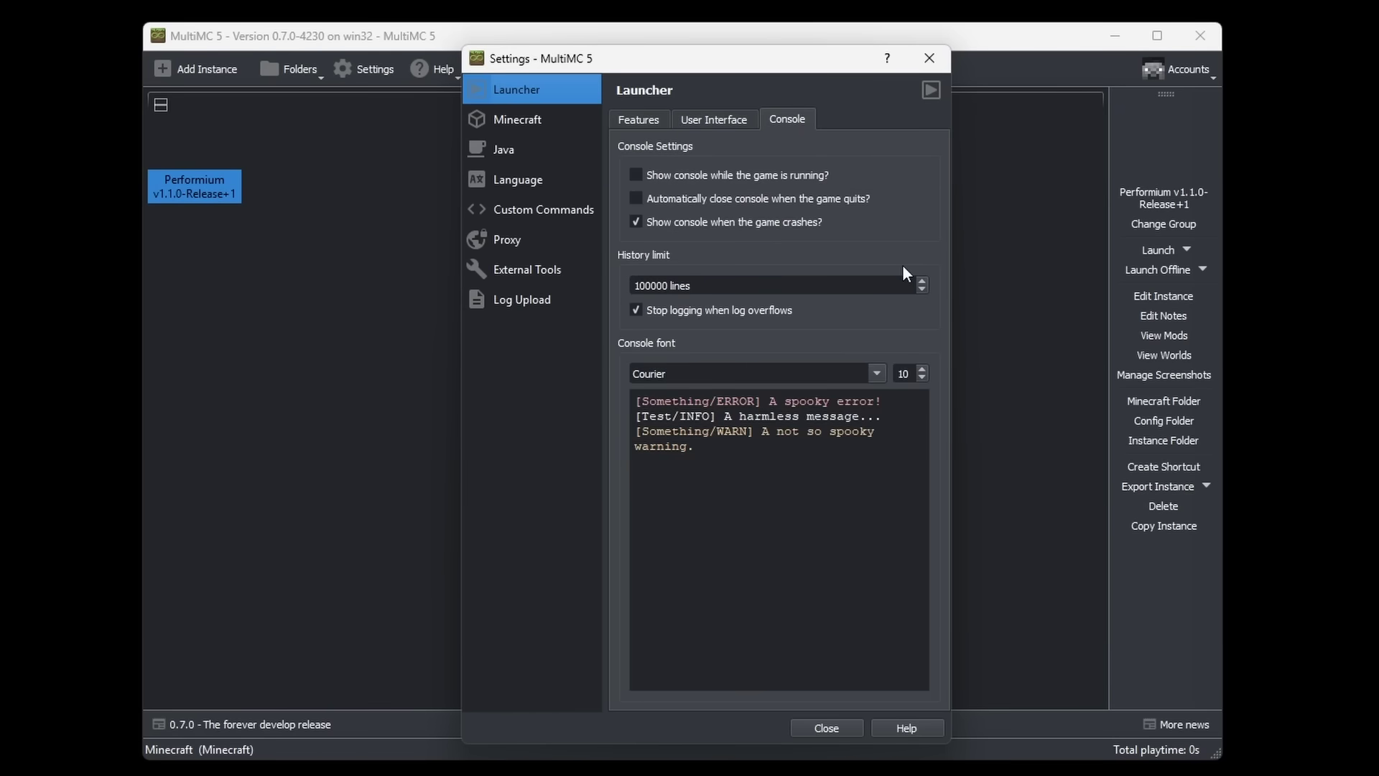
click(841, 475)
key(shift+Up)
key(shift+Up)
key(shift+Up)
key(shift+Up)
click(802, 463)
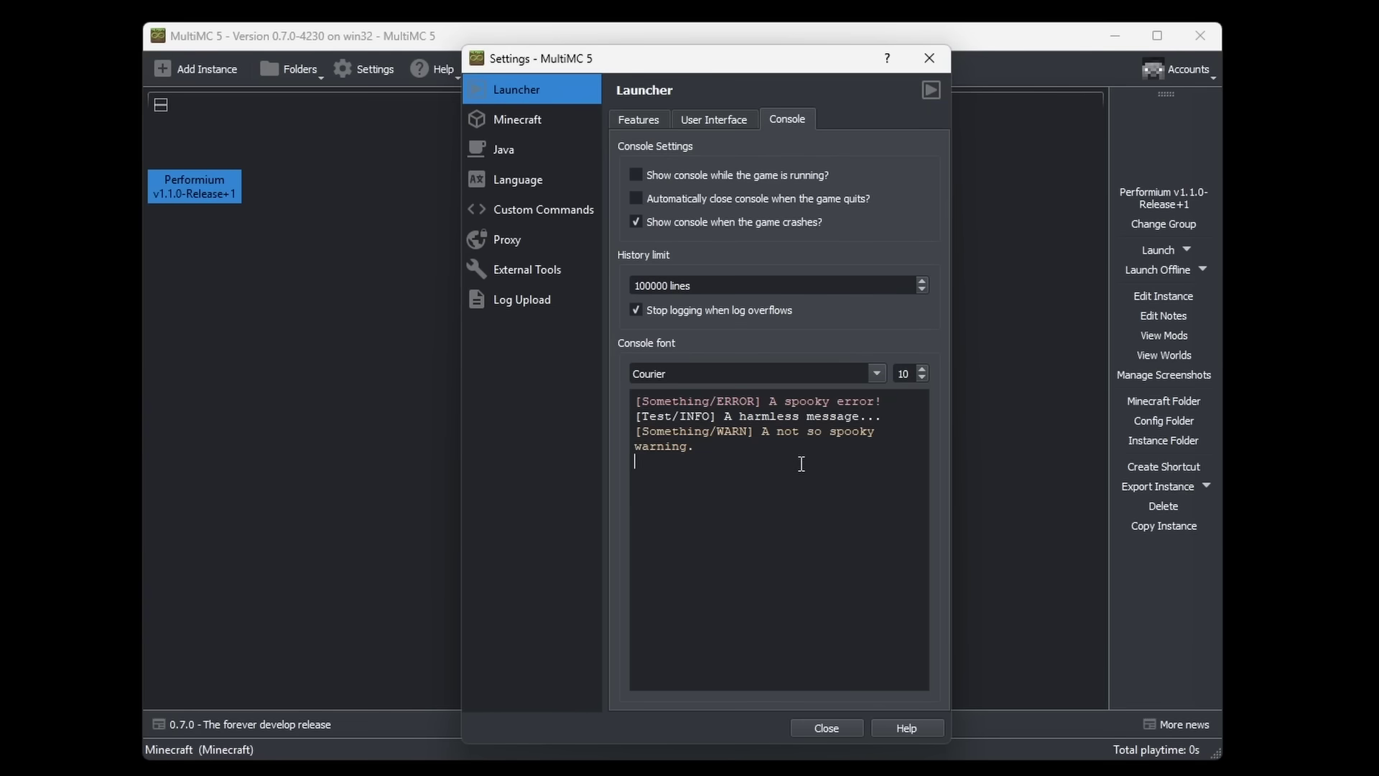
key(ctrl+shift+Home)
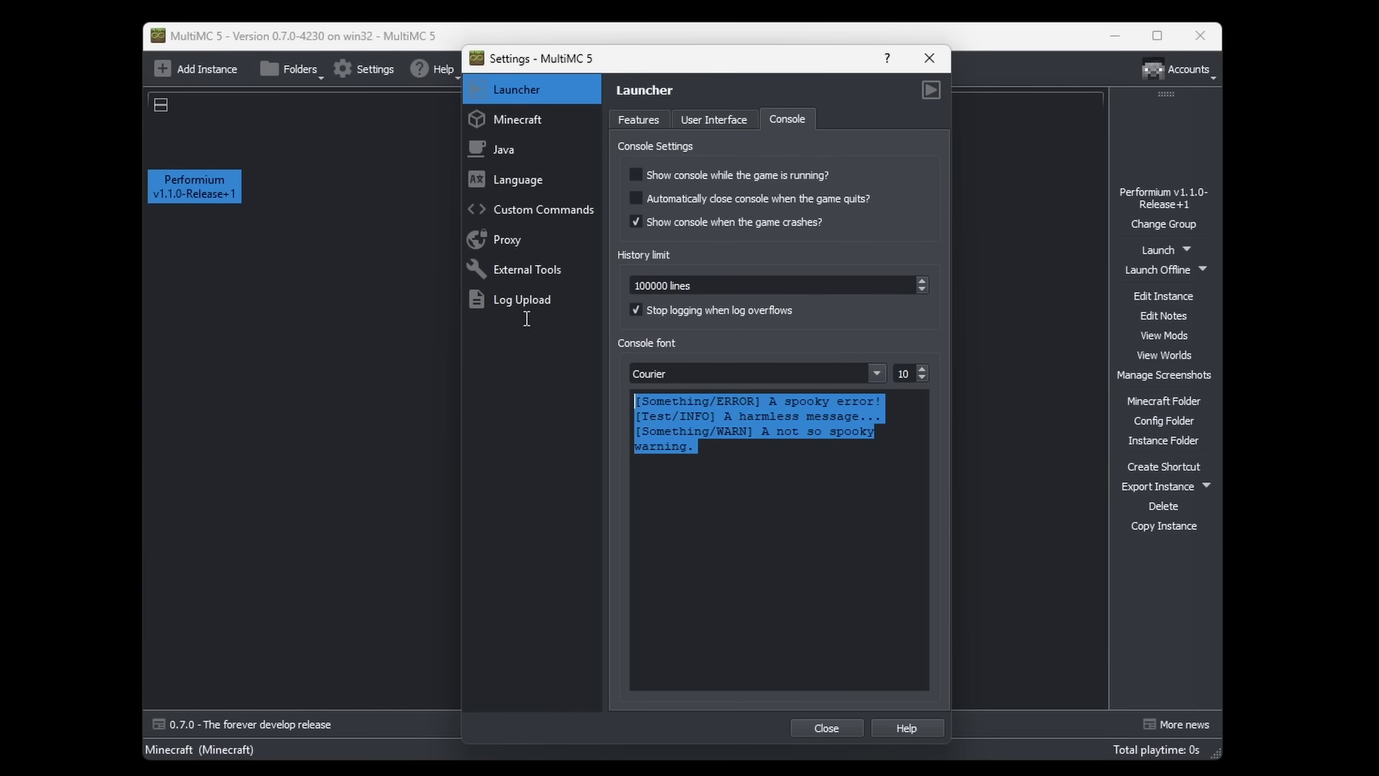
click(763, 466)
Review the global Minecraft and Java settings, and look through the list of available launcher languages
click(515, 121)
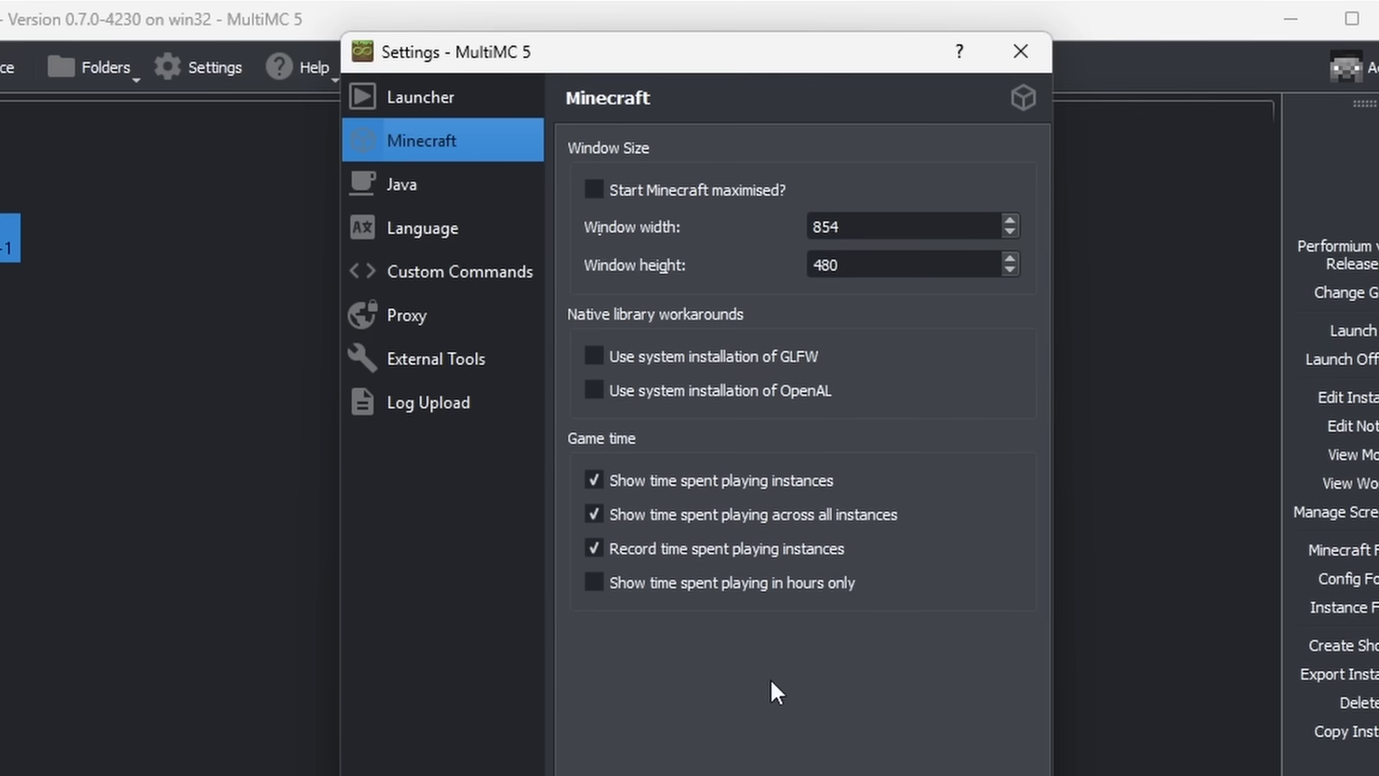
click(445, 188)
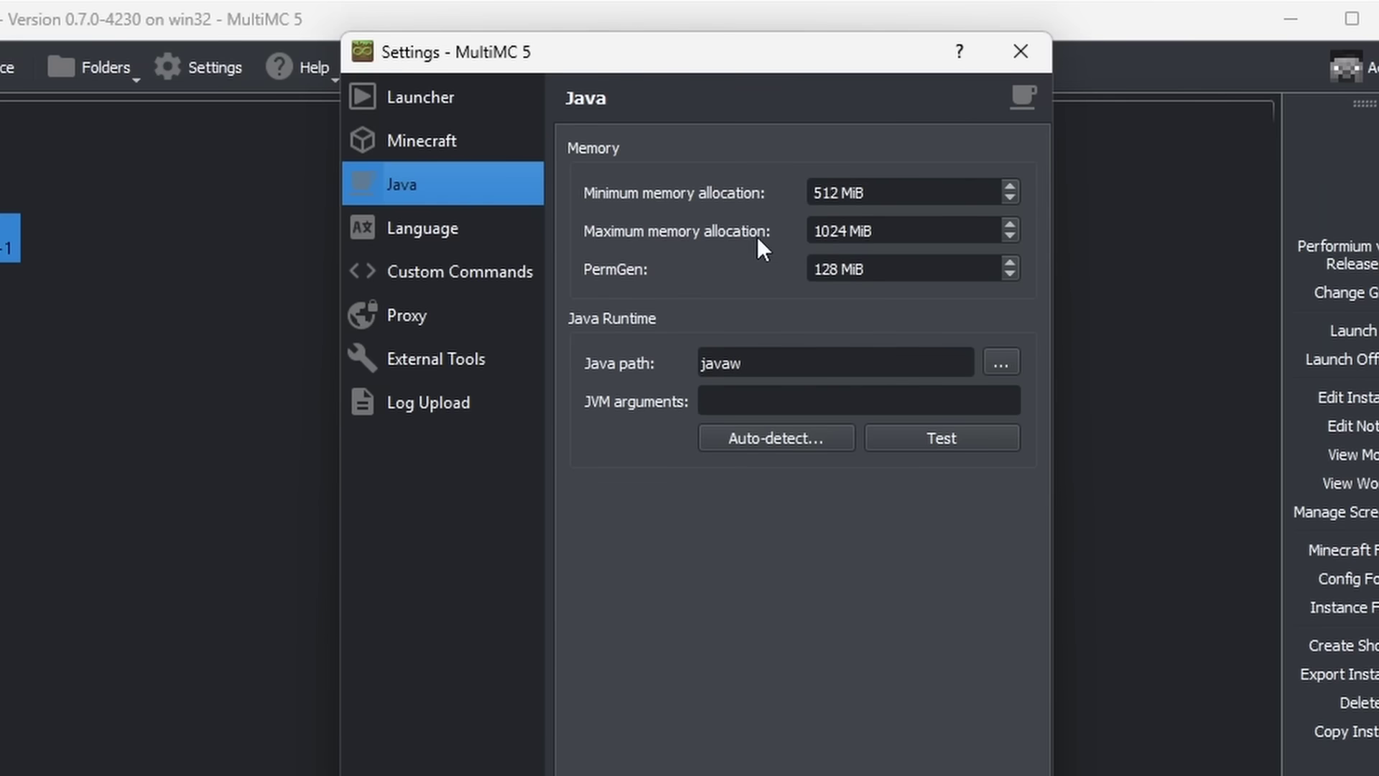
key(Down)
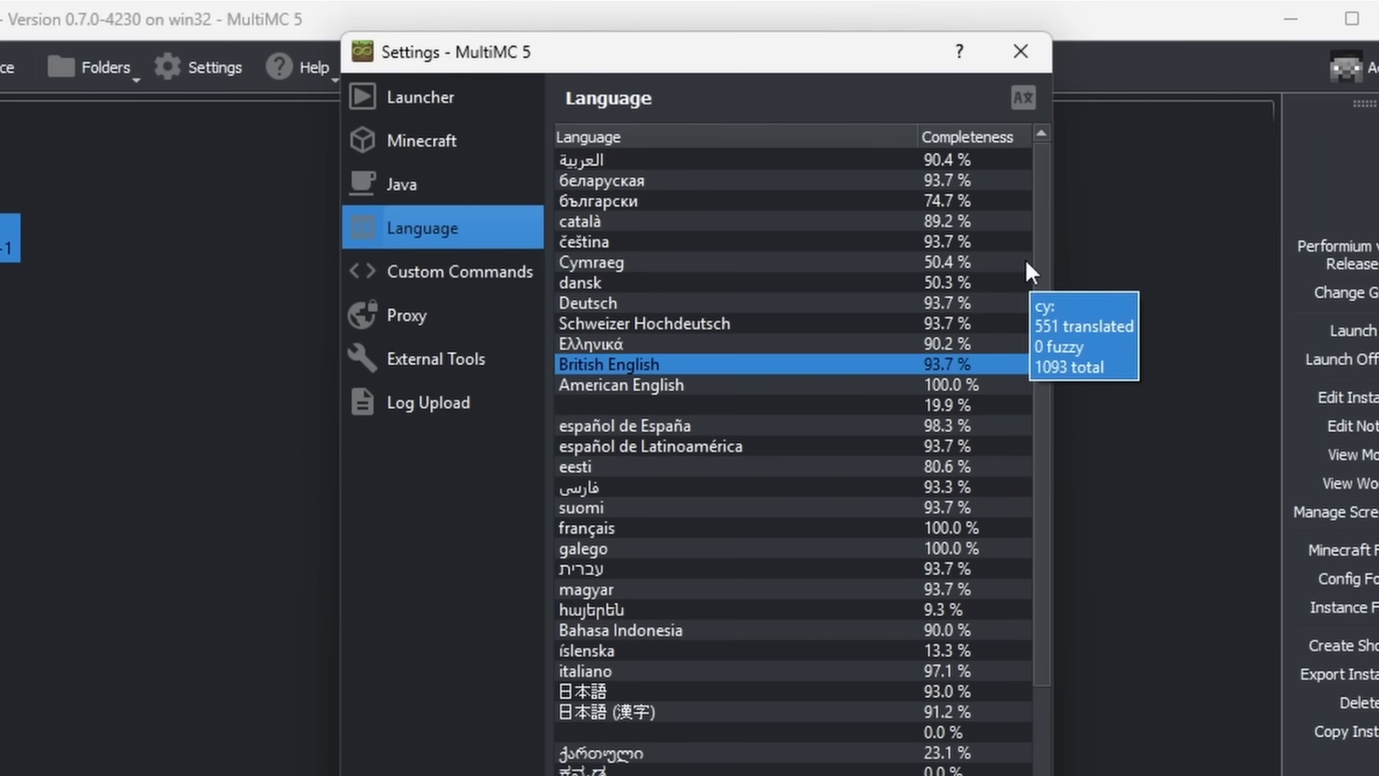
scroll(1026, 260, down, 6)
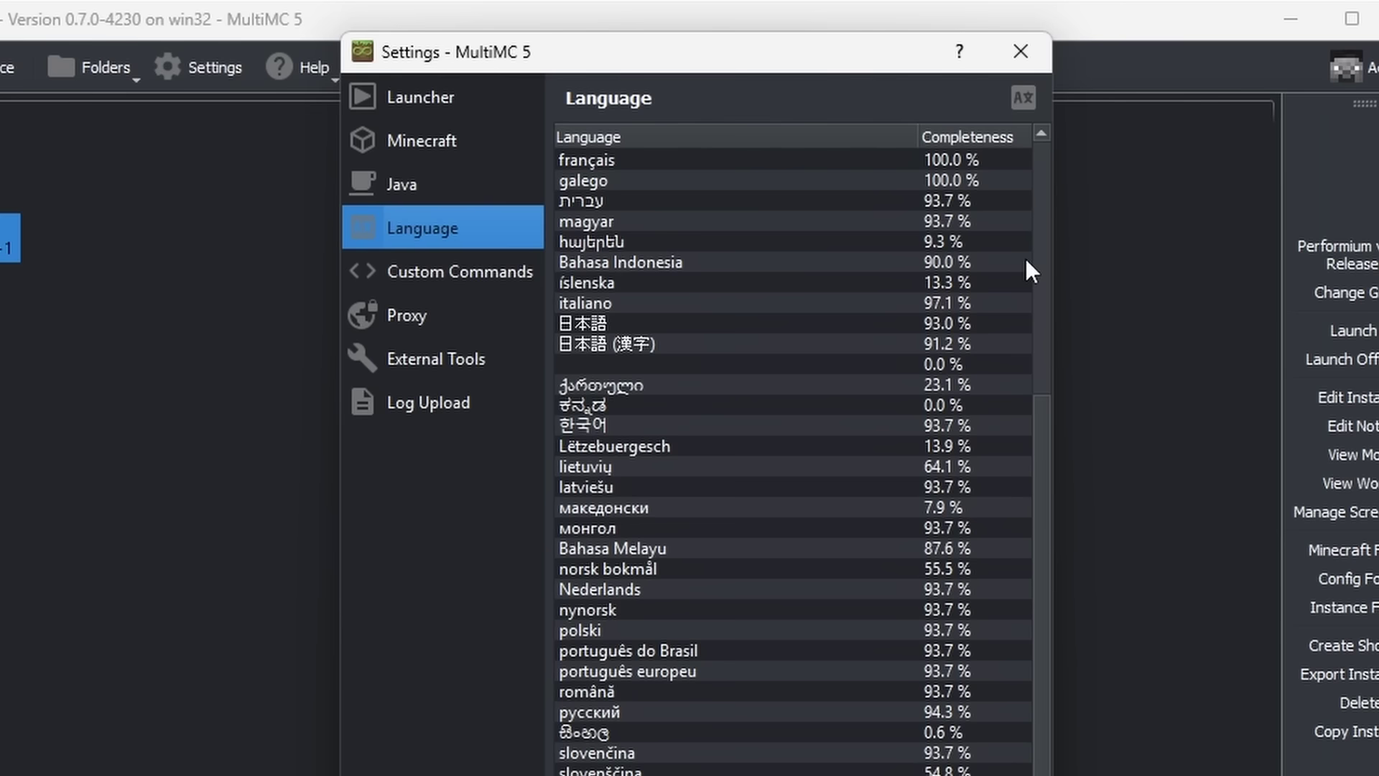
scroll(1025, 259, up, 6)
Review the global custom commands, proxy, external tools and log upload settings, and close the settings
click(460, 271)
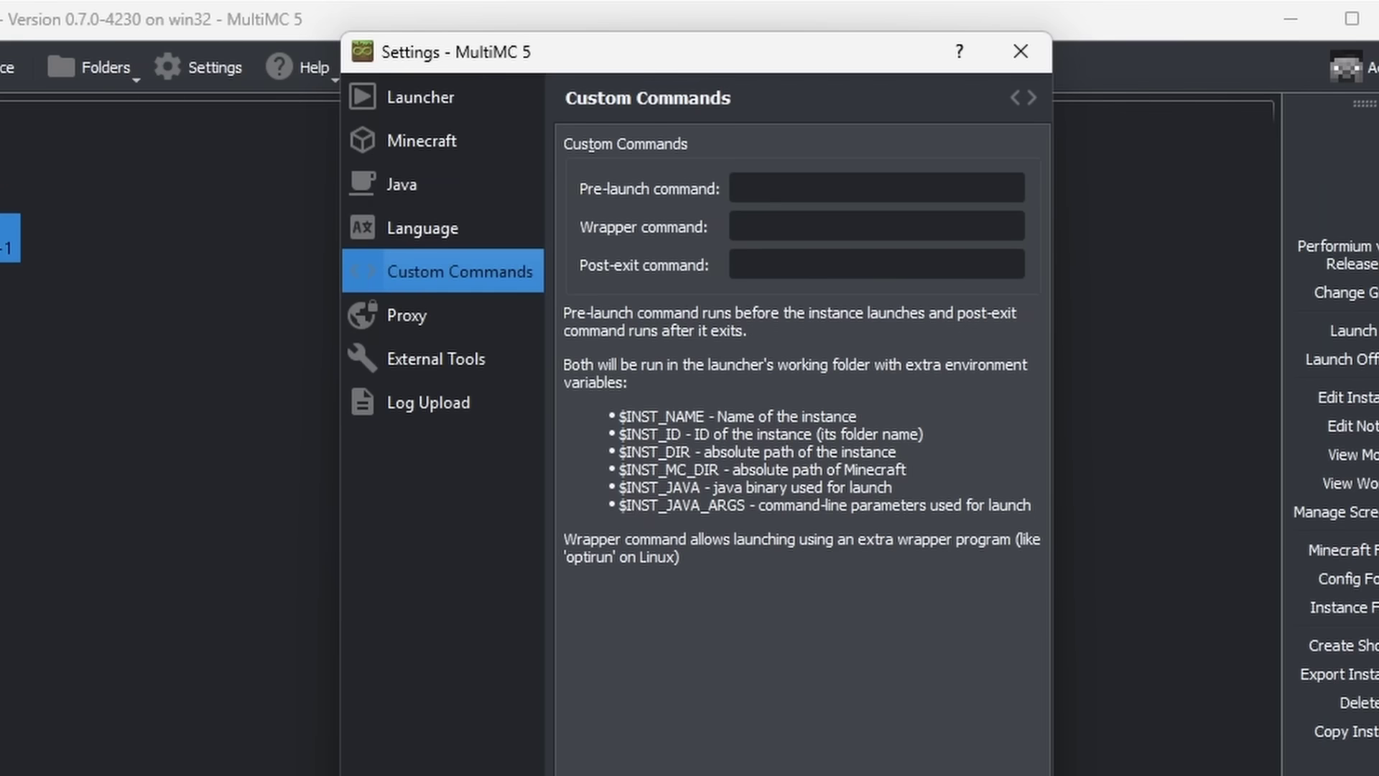
key(Down)
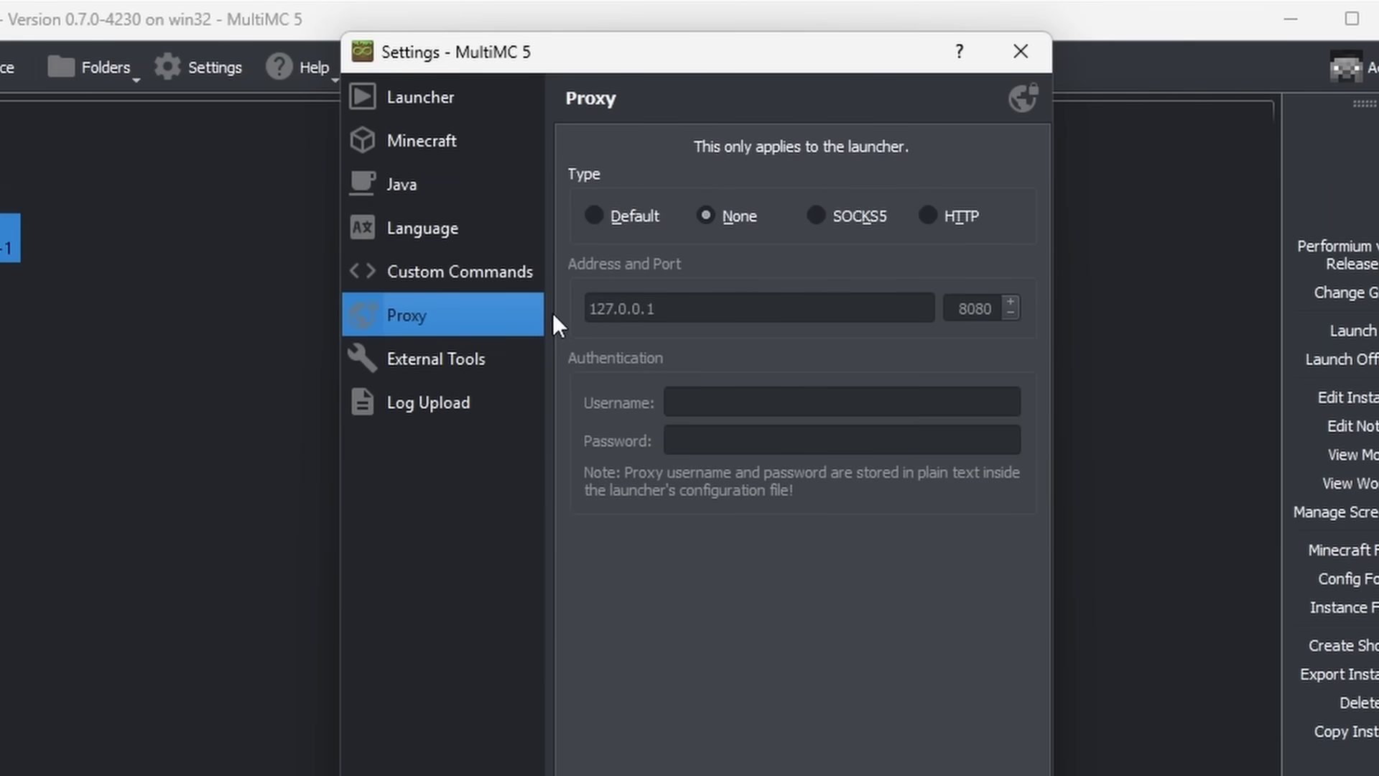
click(459, 359)
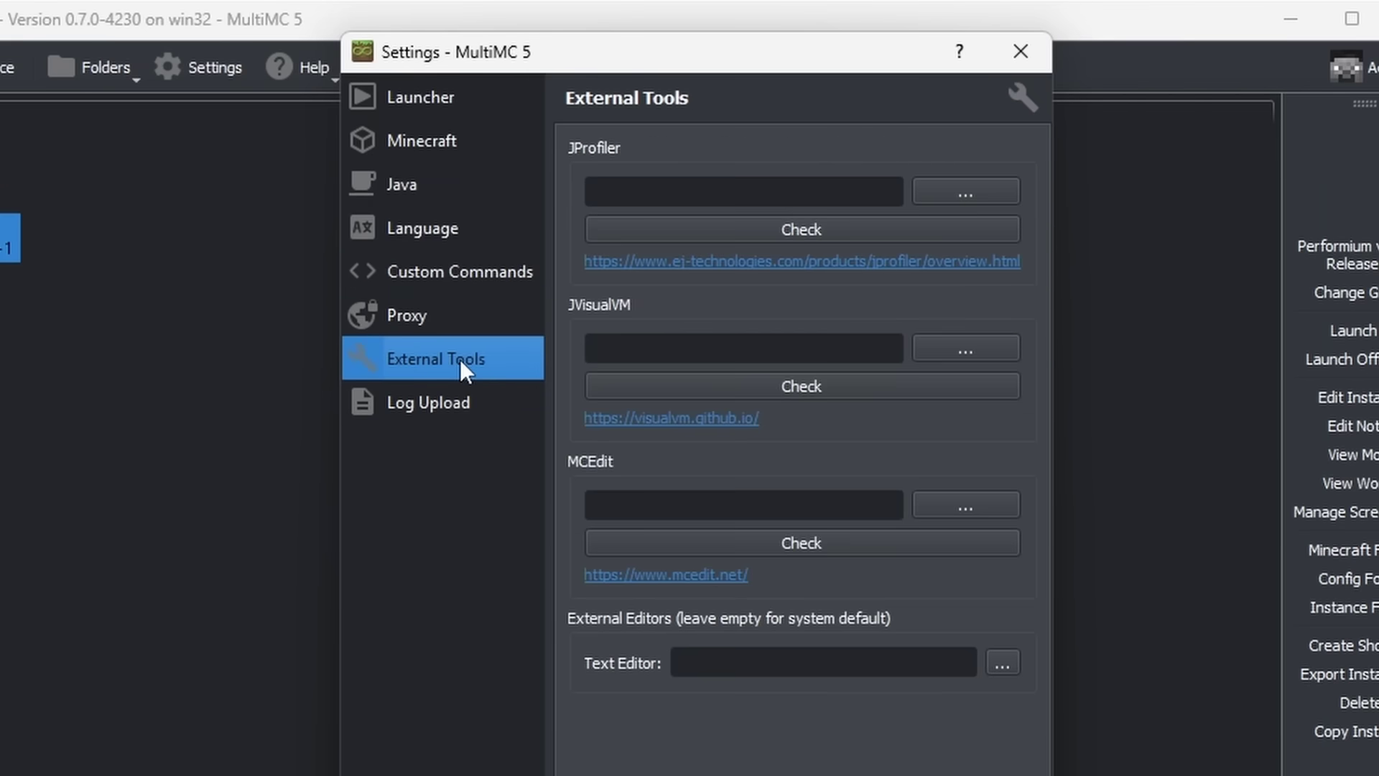
click(470, 403)
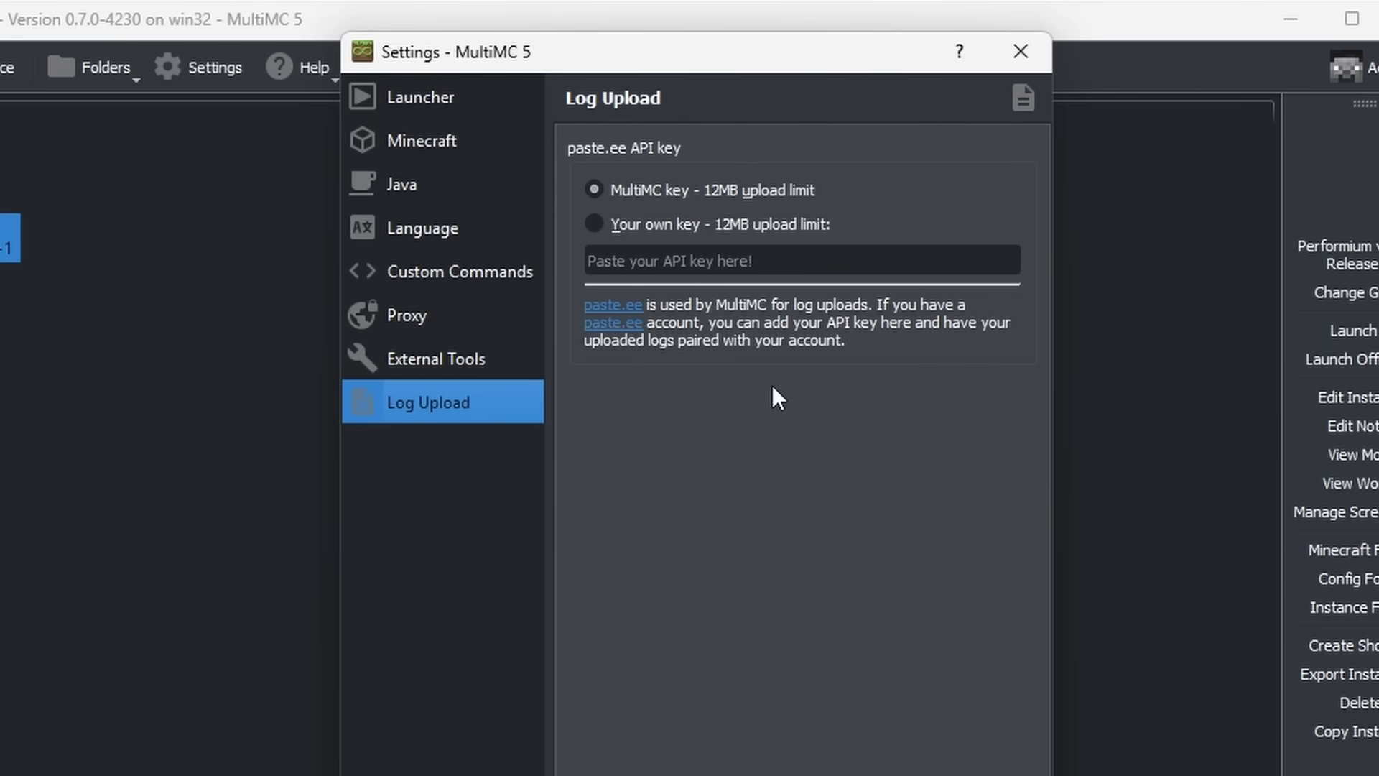
key(Escape)
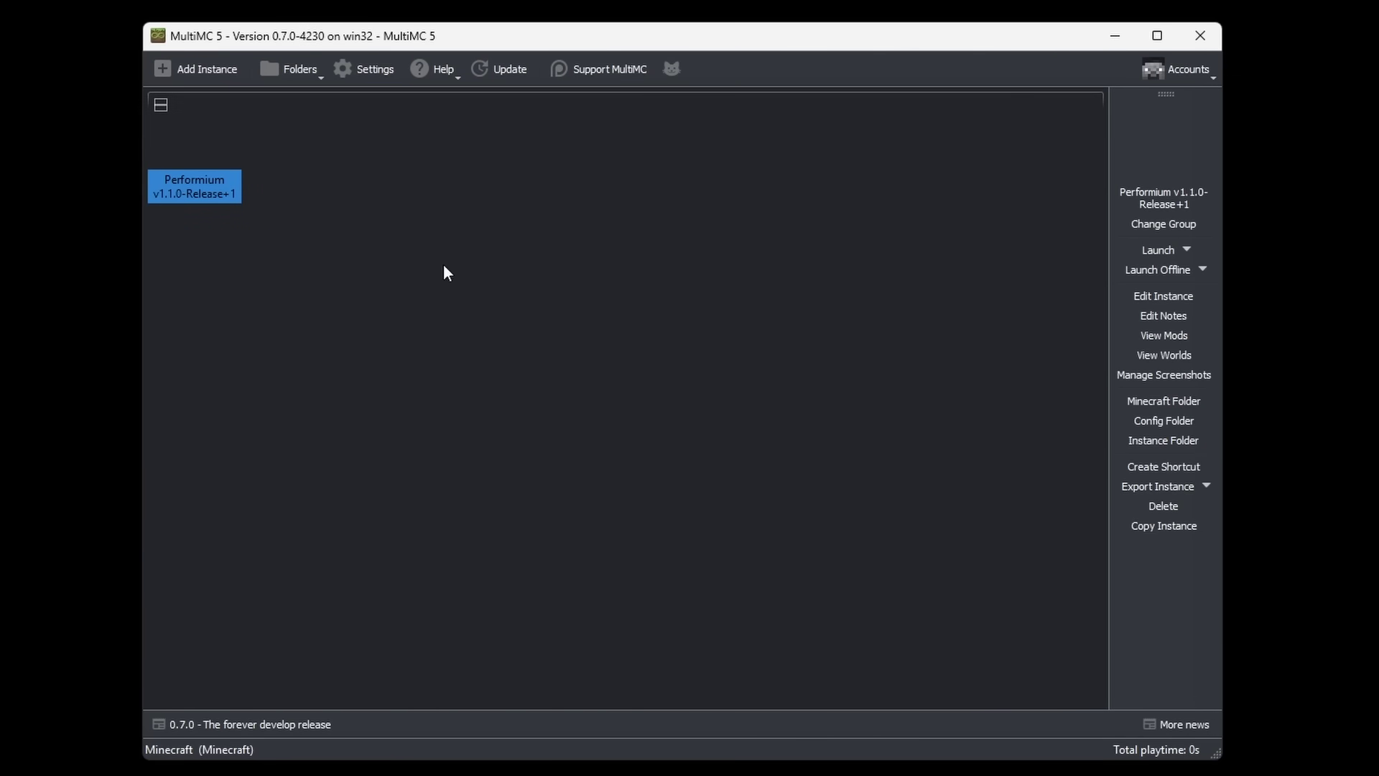
Look over the launcher's help links and check for launcher updates
click(446, 71)
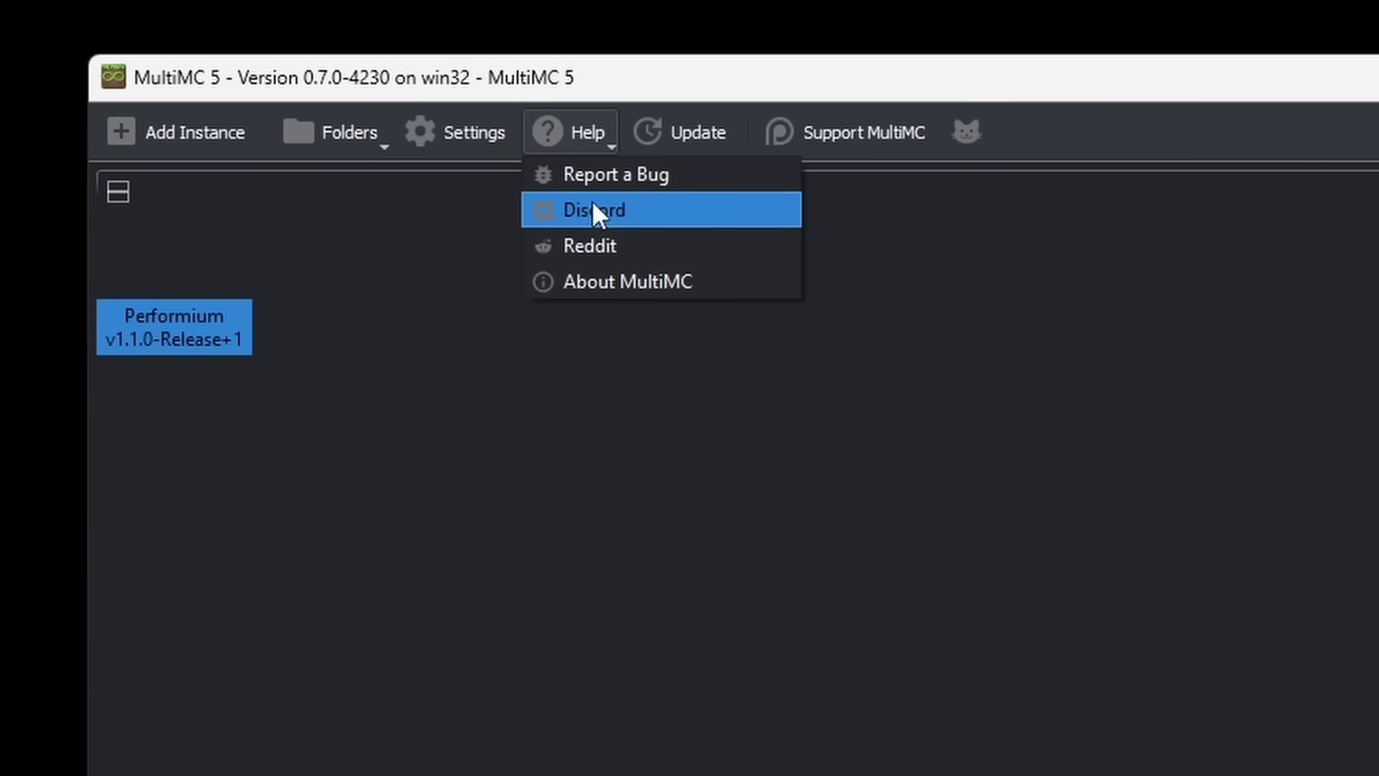
click(693, 248)
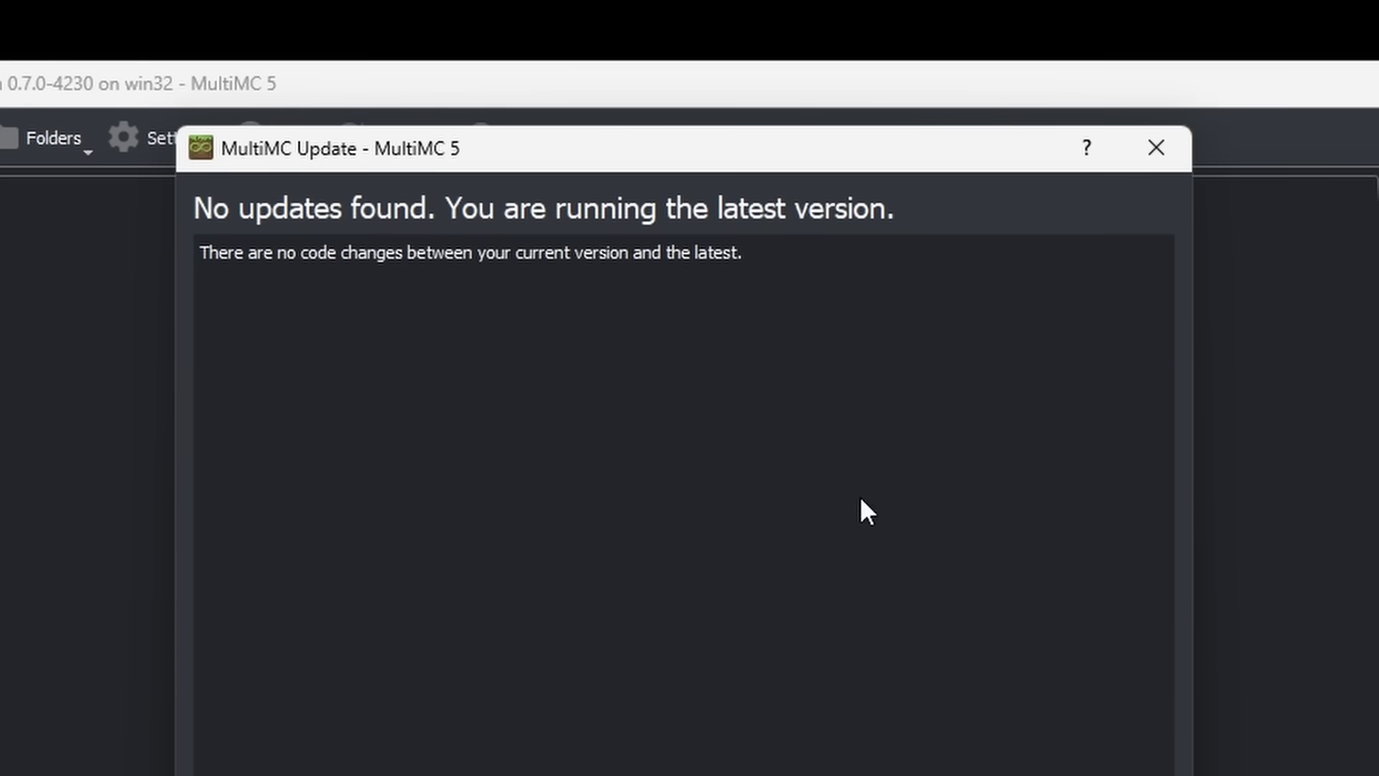
key(Escape)
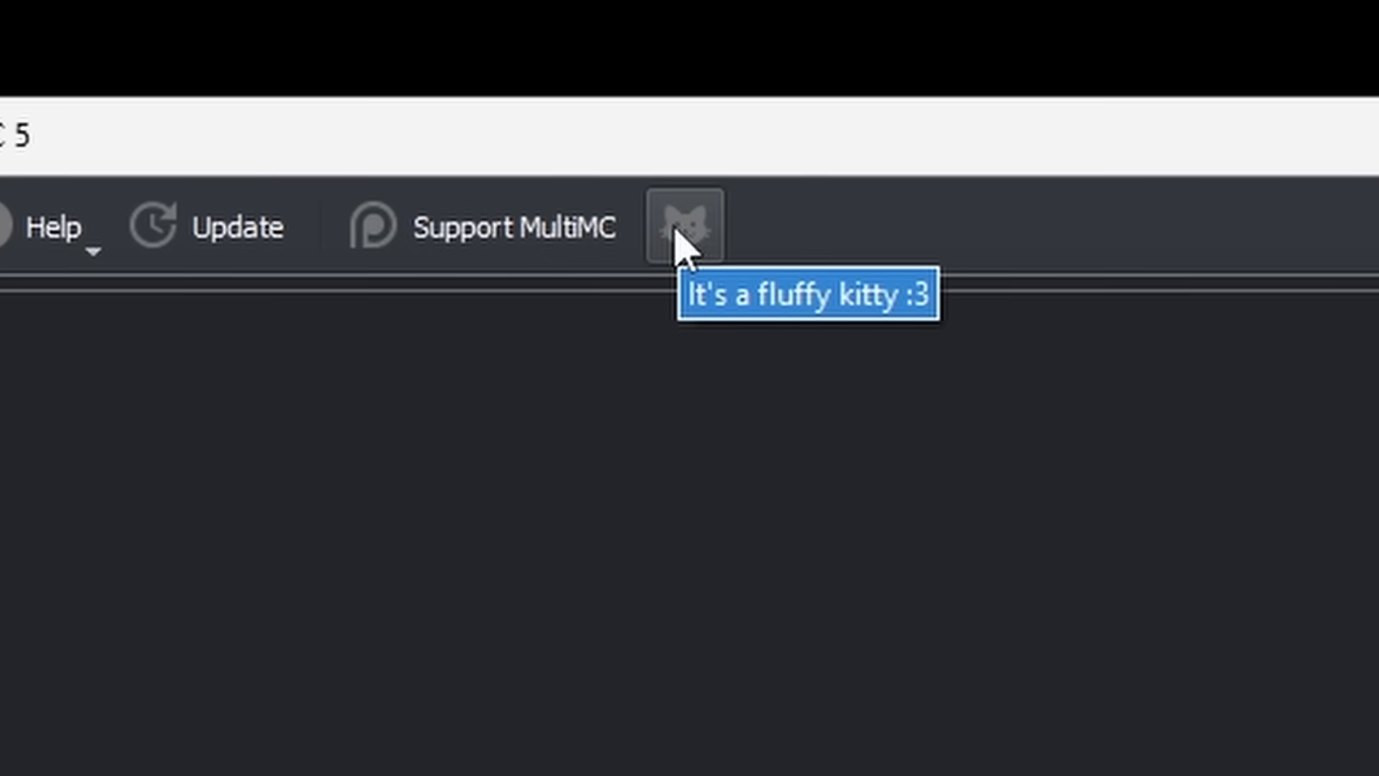
Show the cat background in the launcher and assign the Performium instance to a new group named Subscribe
click(677, 231)
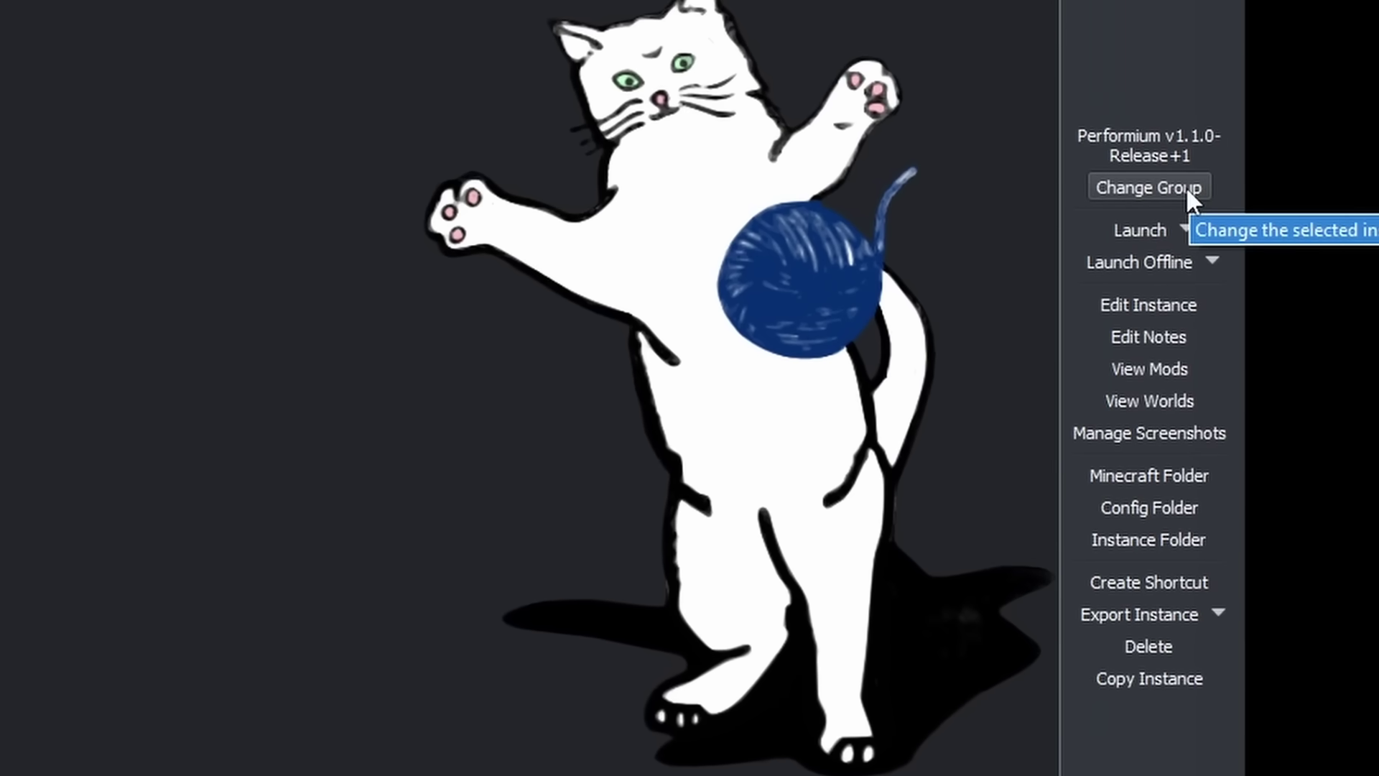
click(1186, 187)
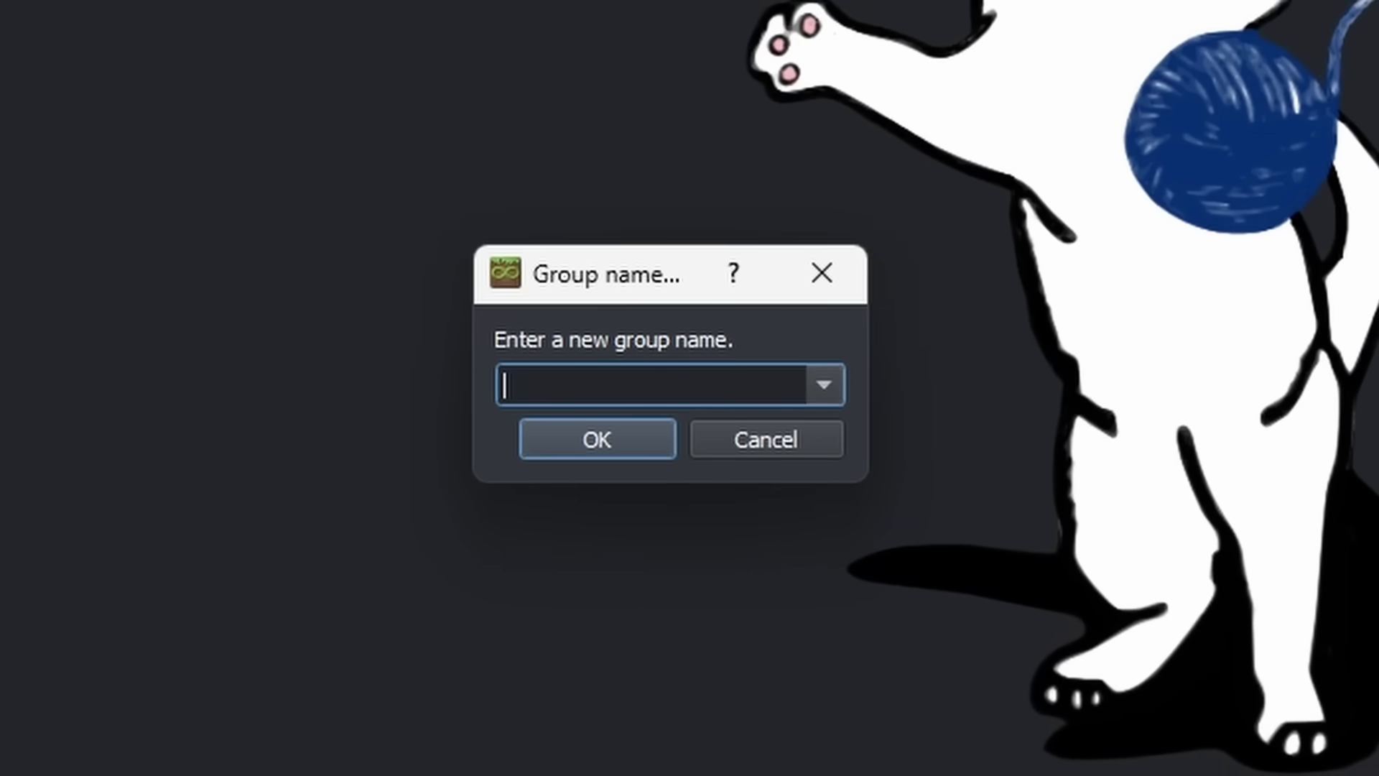
text(Subscribe)
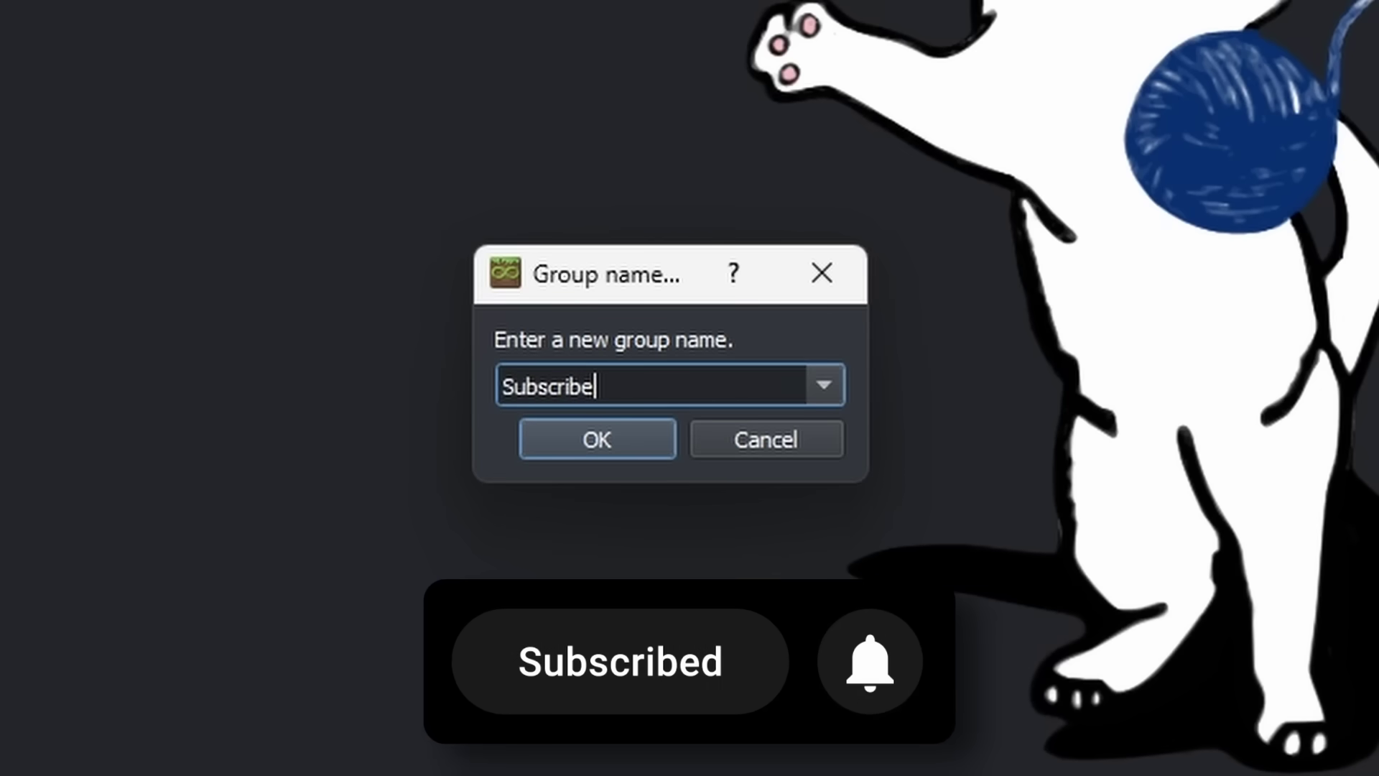
click(613, 435)
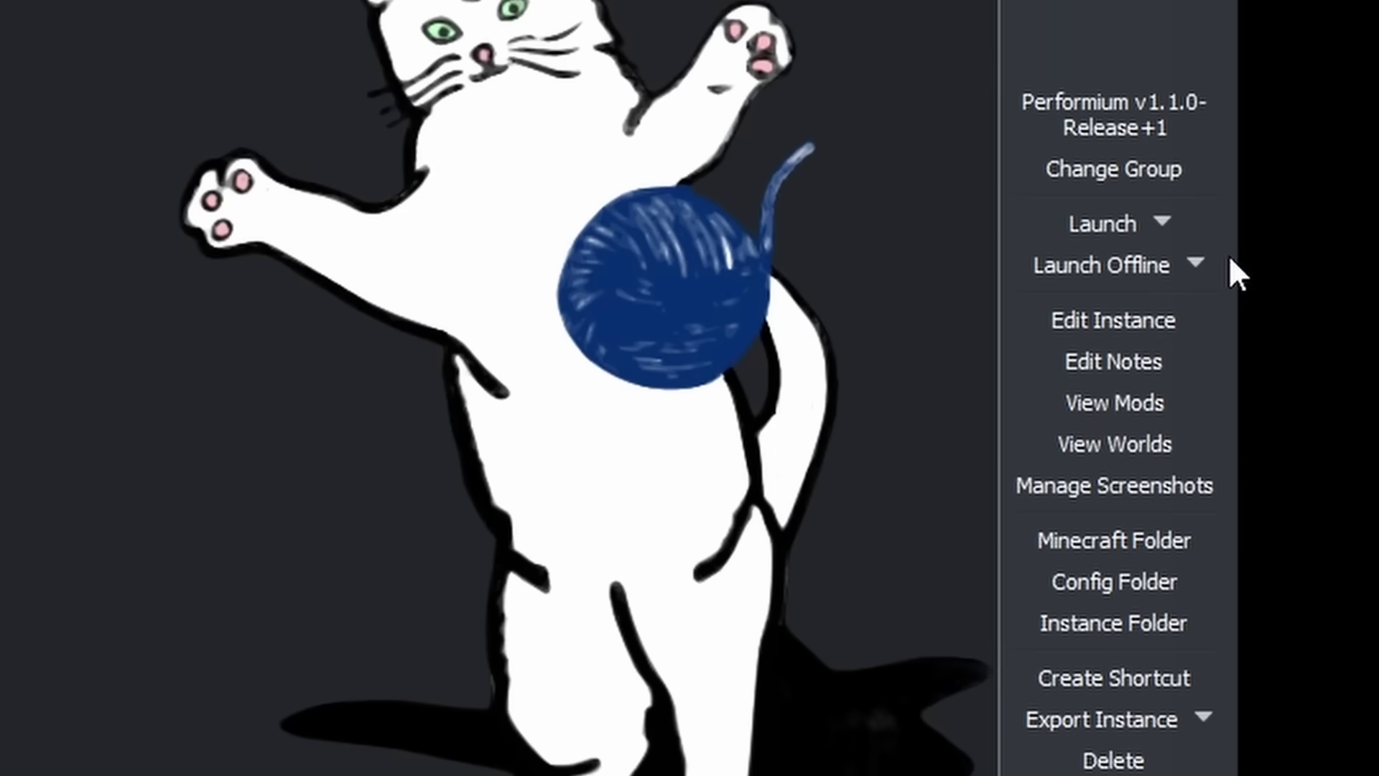
Open the Performium instance for editing, inspect its version components, and confirm 1.21.4 as its Minecraft version
click(1170, 320)
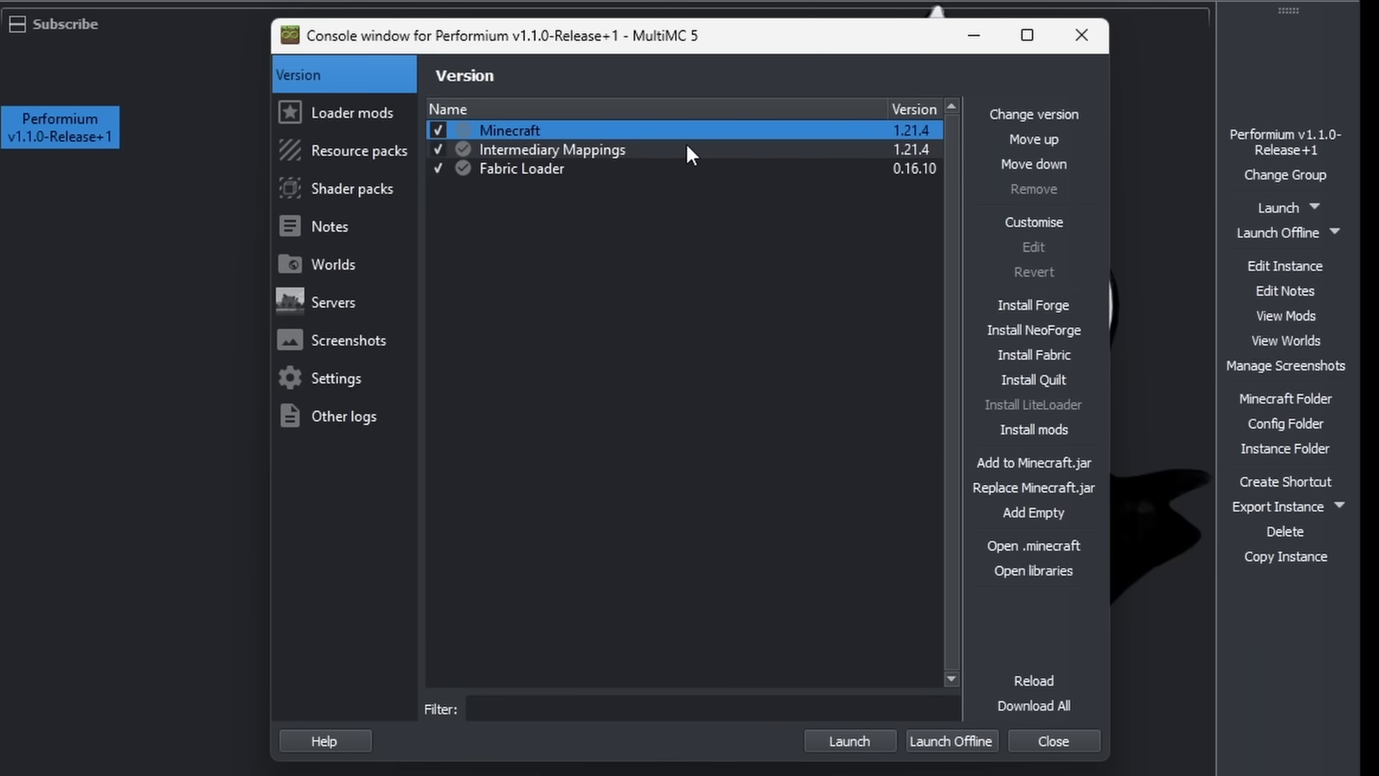
click(613, 169)
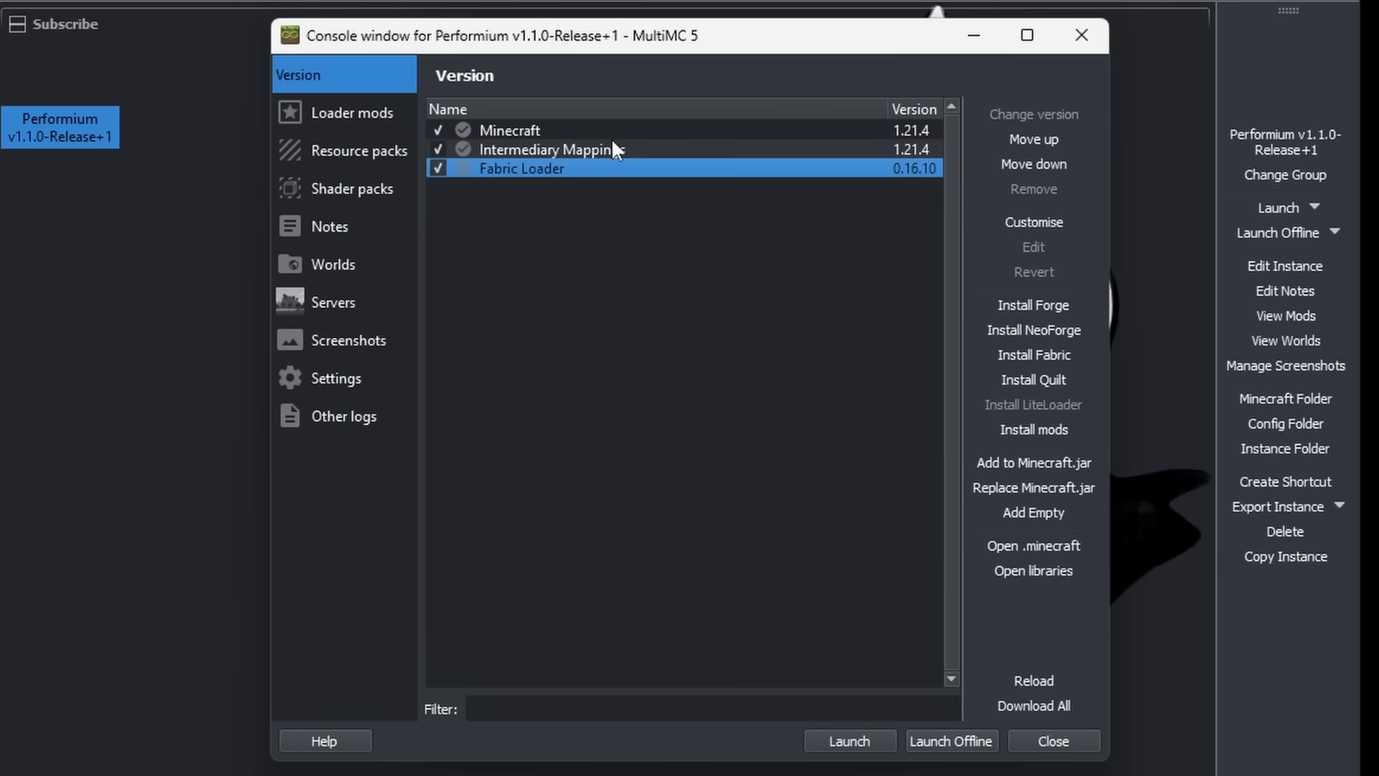
click(650, 130)
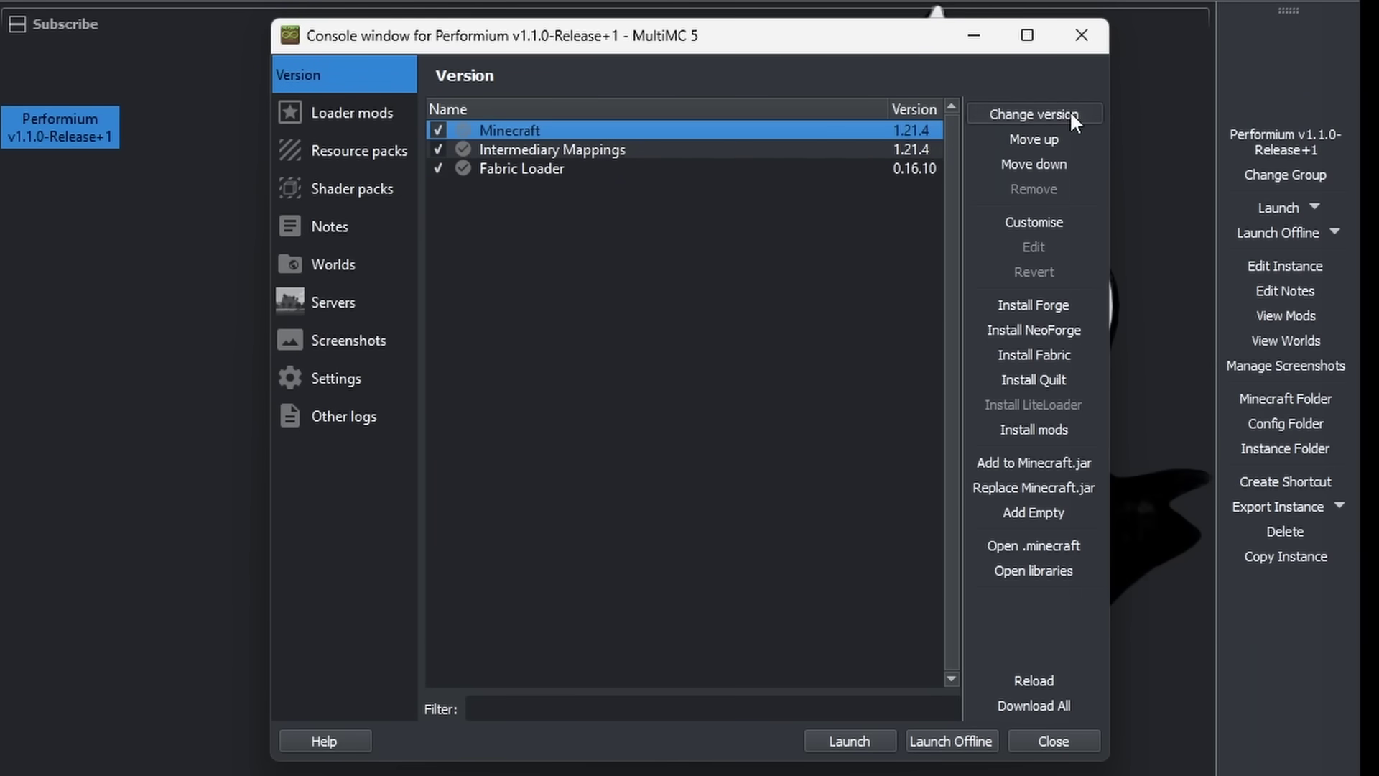
click(1069, 114)
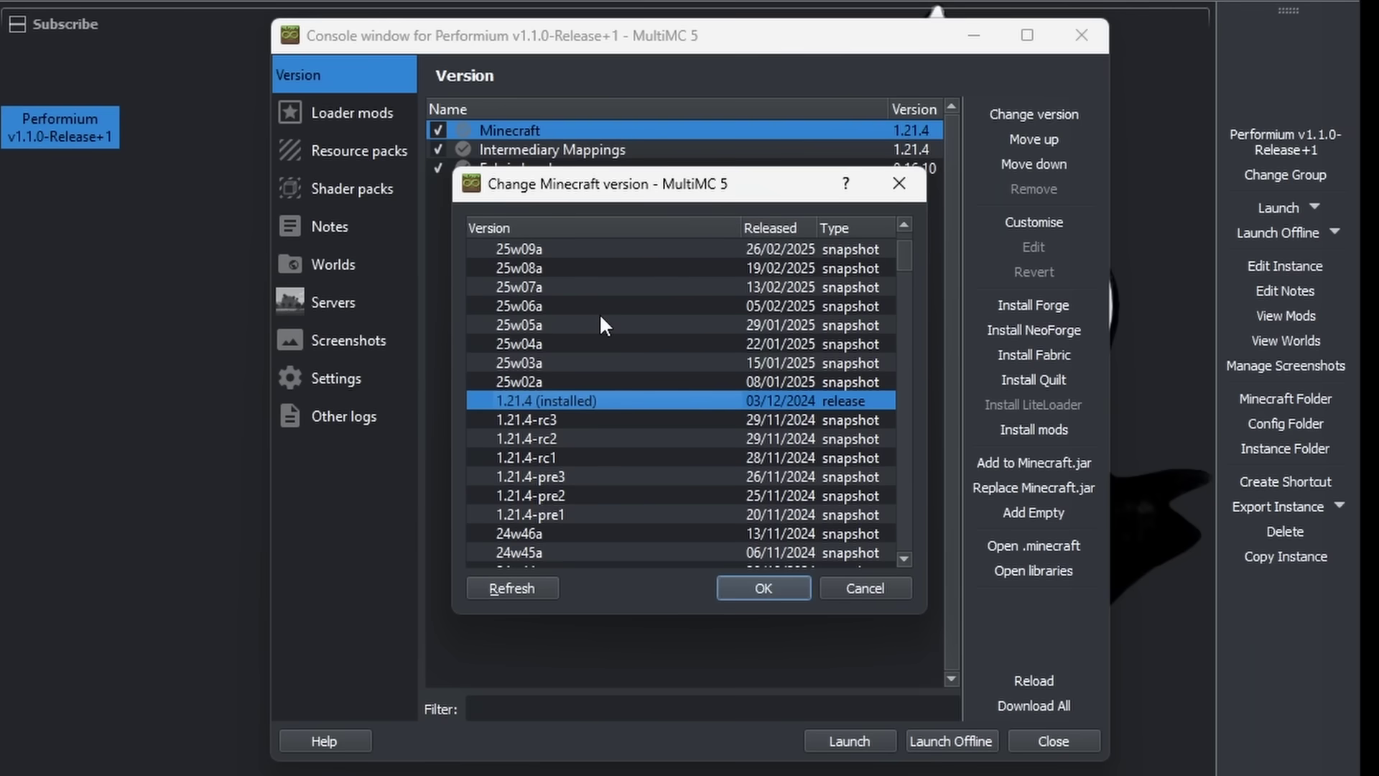
click(799, 583)
Examine the instance's loader mods, resource packs and shader packs, including the options for adding mods and resource packs
click(328, 113)
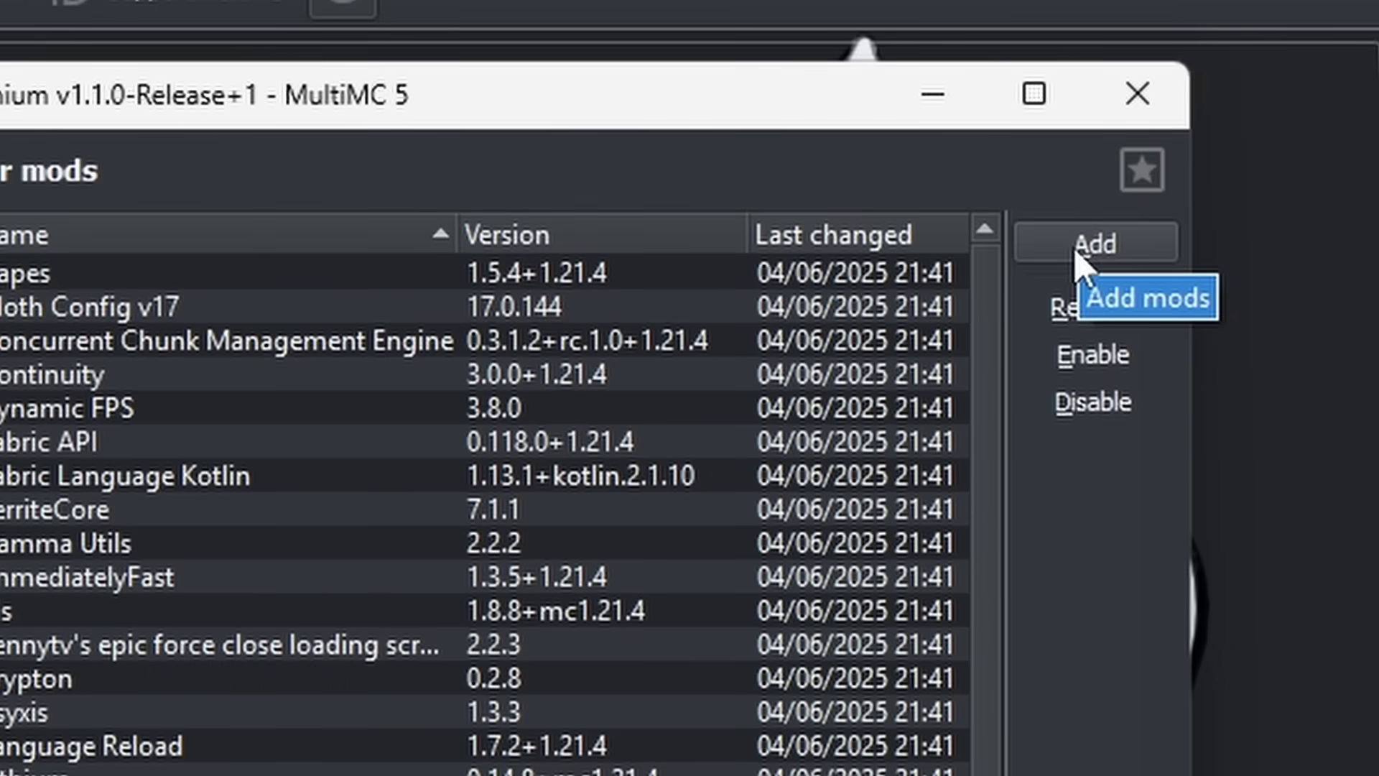
click(1084, 248)
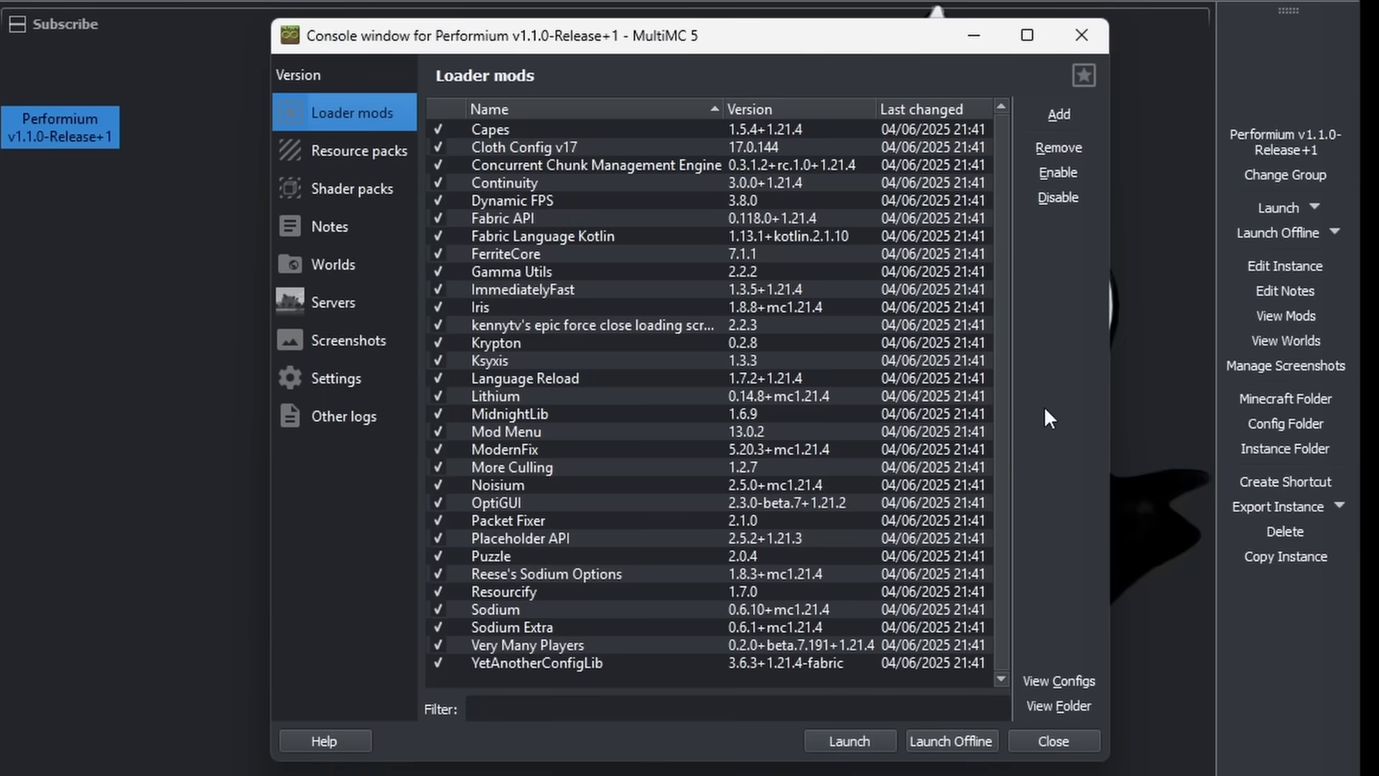
click(350, 152)
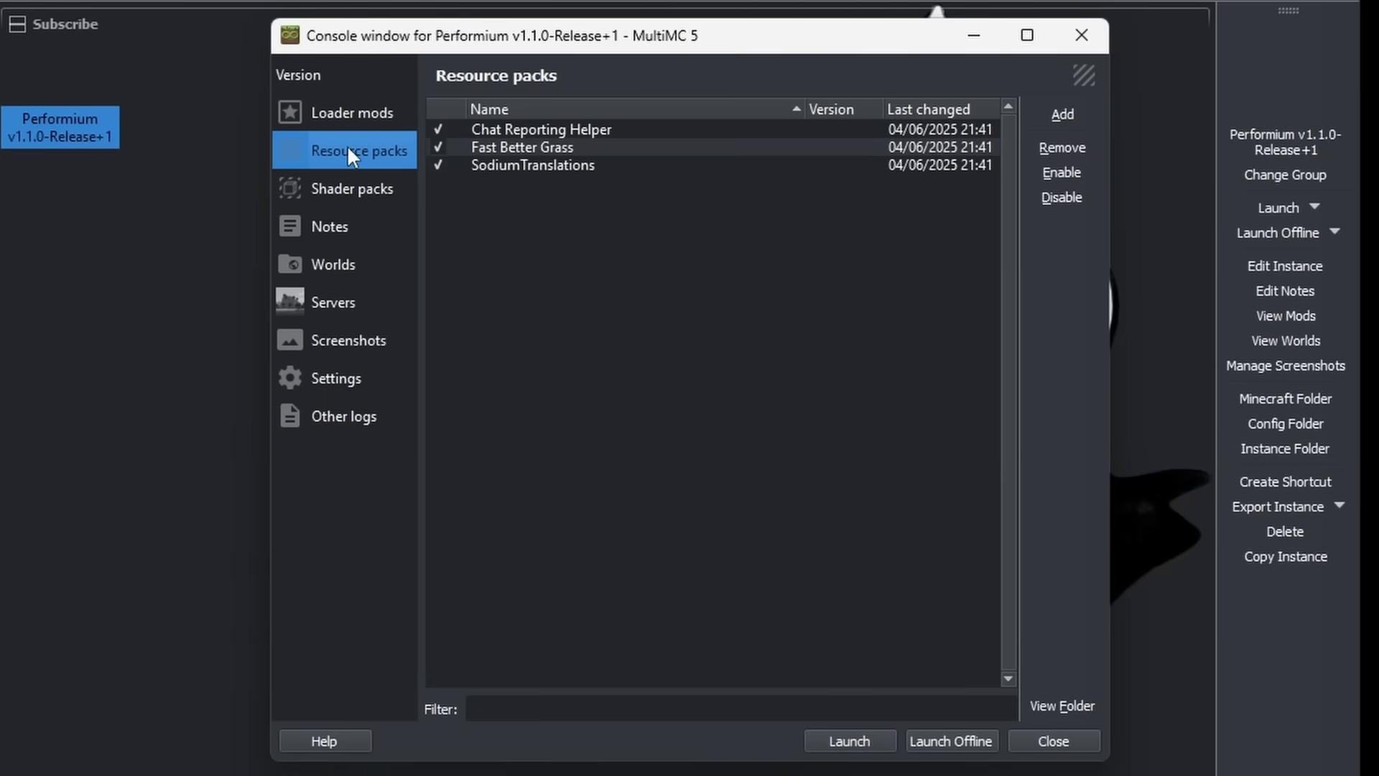
click(1079, 109)
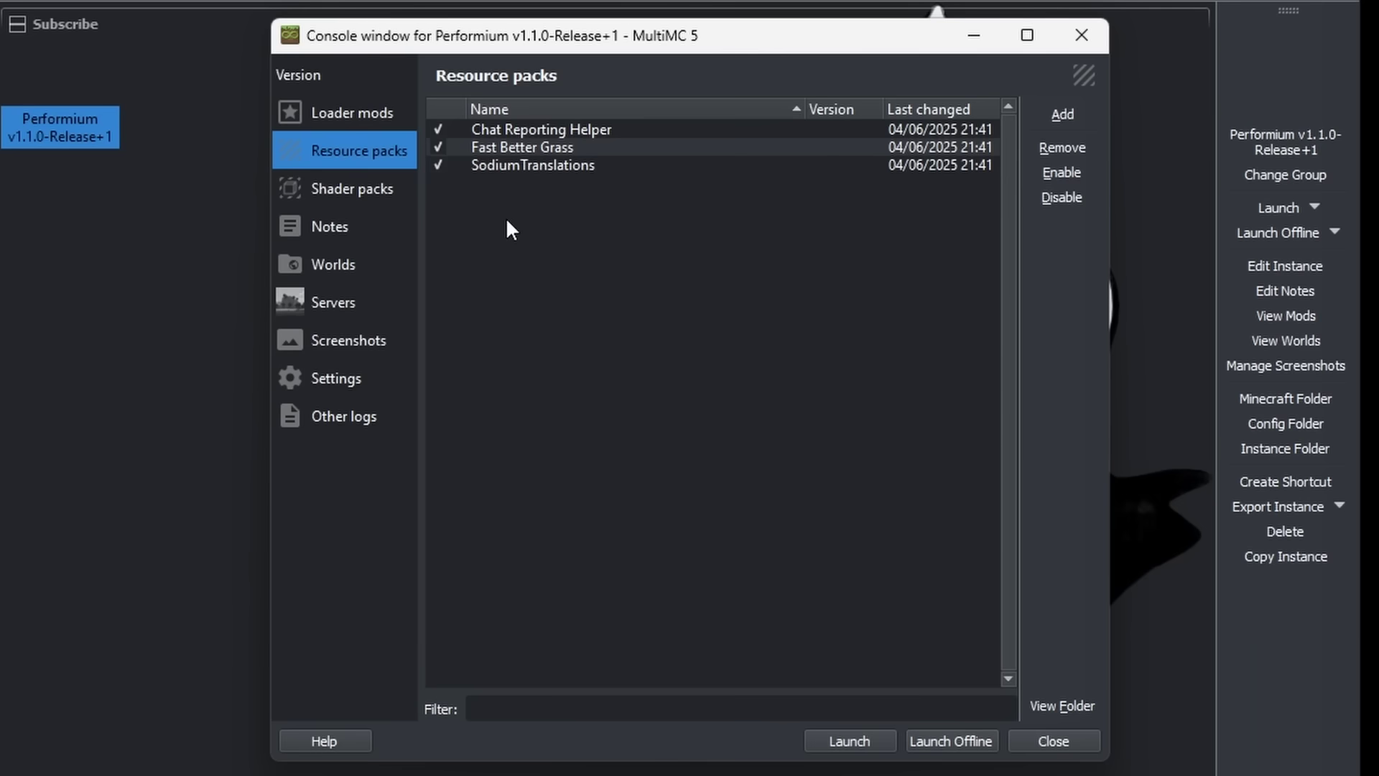
click(380, 112)
click(372, 142)
click(351, 202)
Write "Subscribe to KasaiSora" in the Performium instance's notes
click(359, 226)
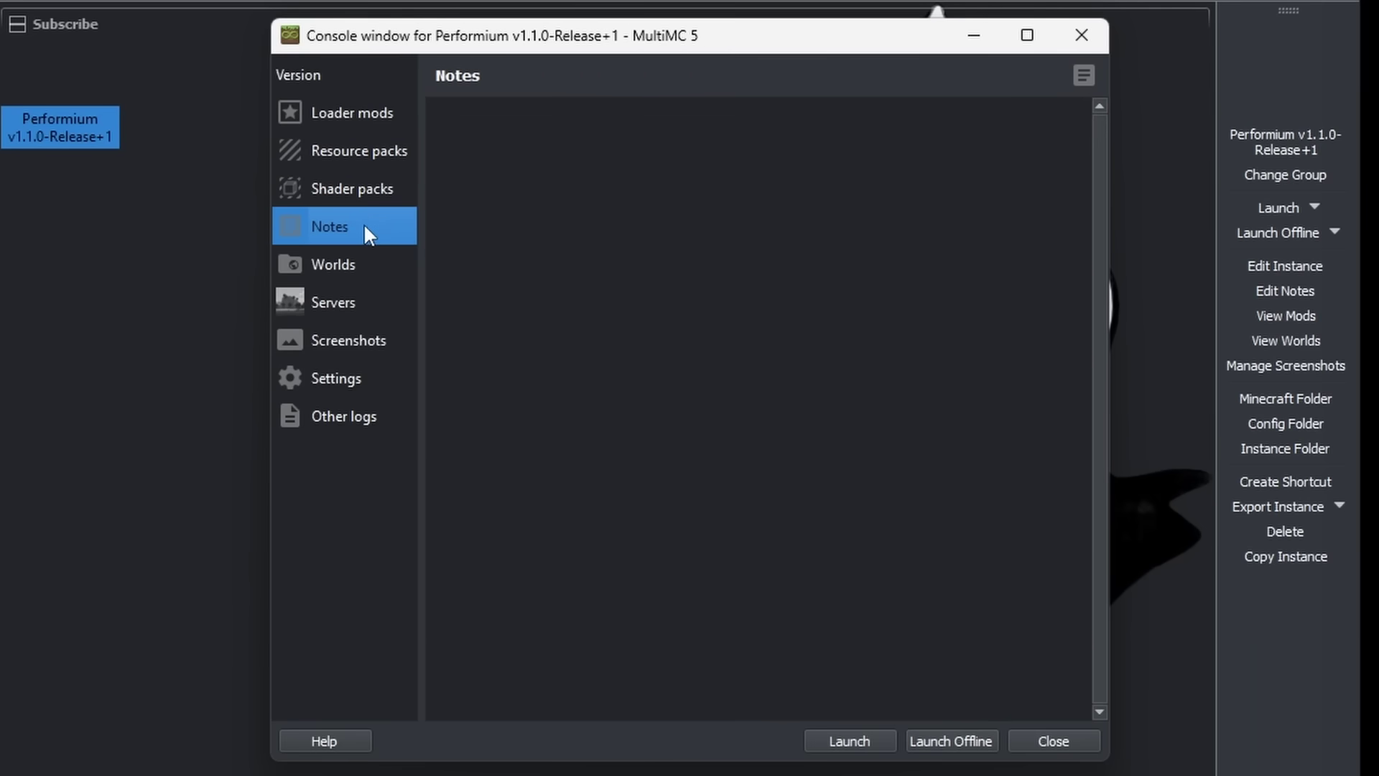
click(634, 225)
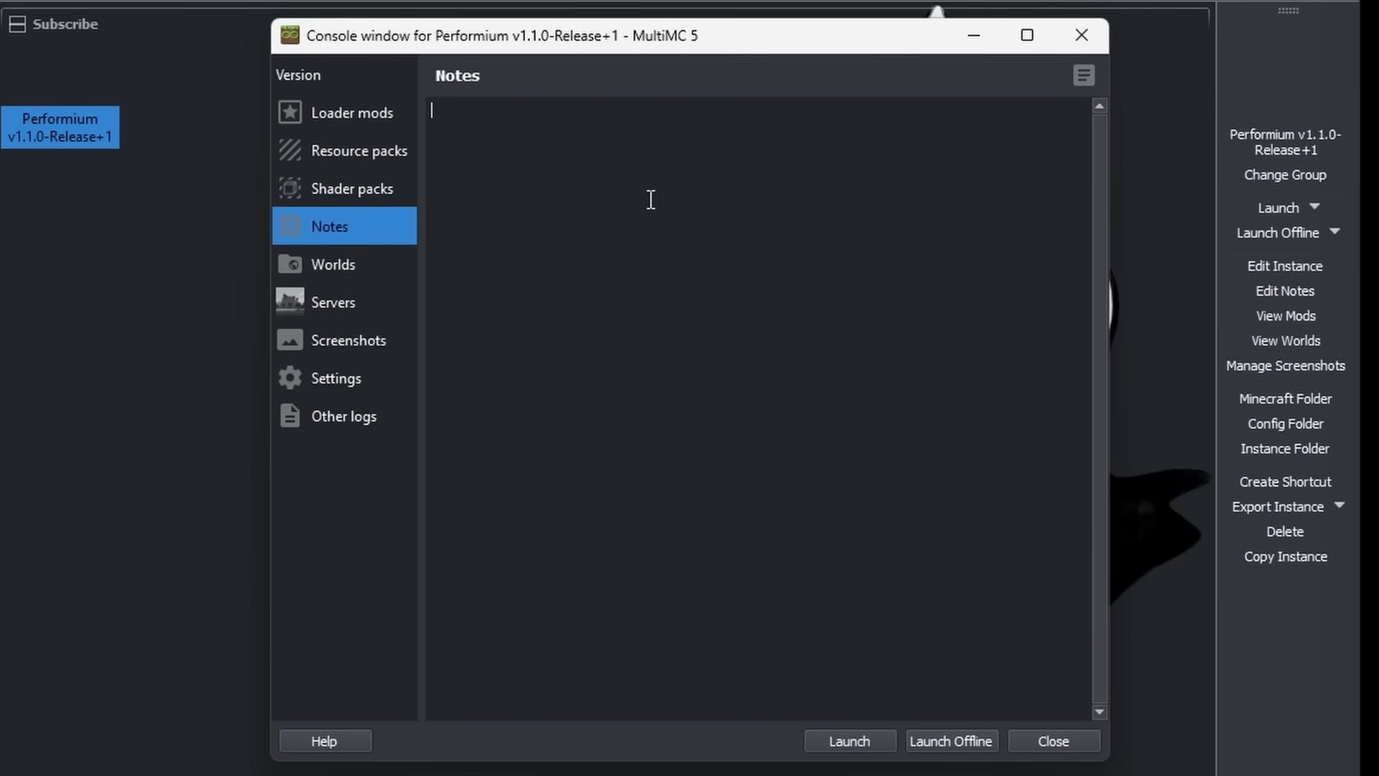
text(Subscribe to Kas)
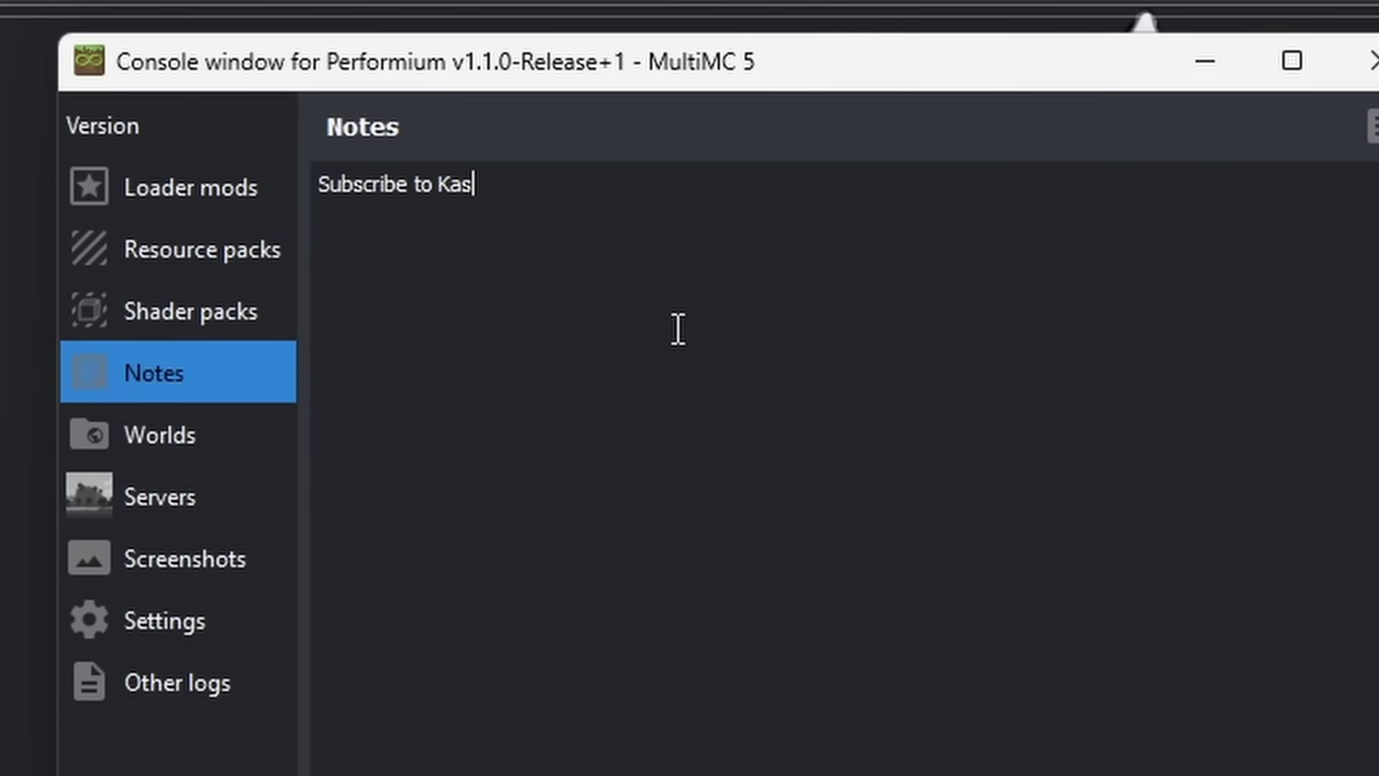
text(aiSora)
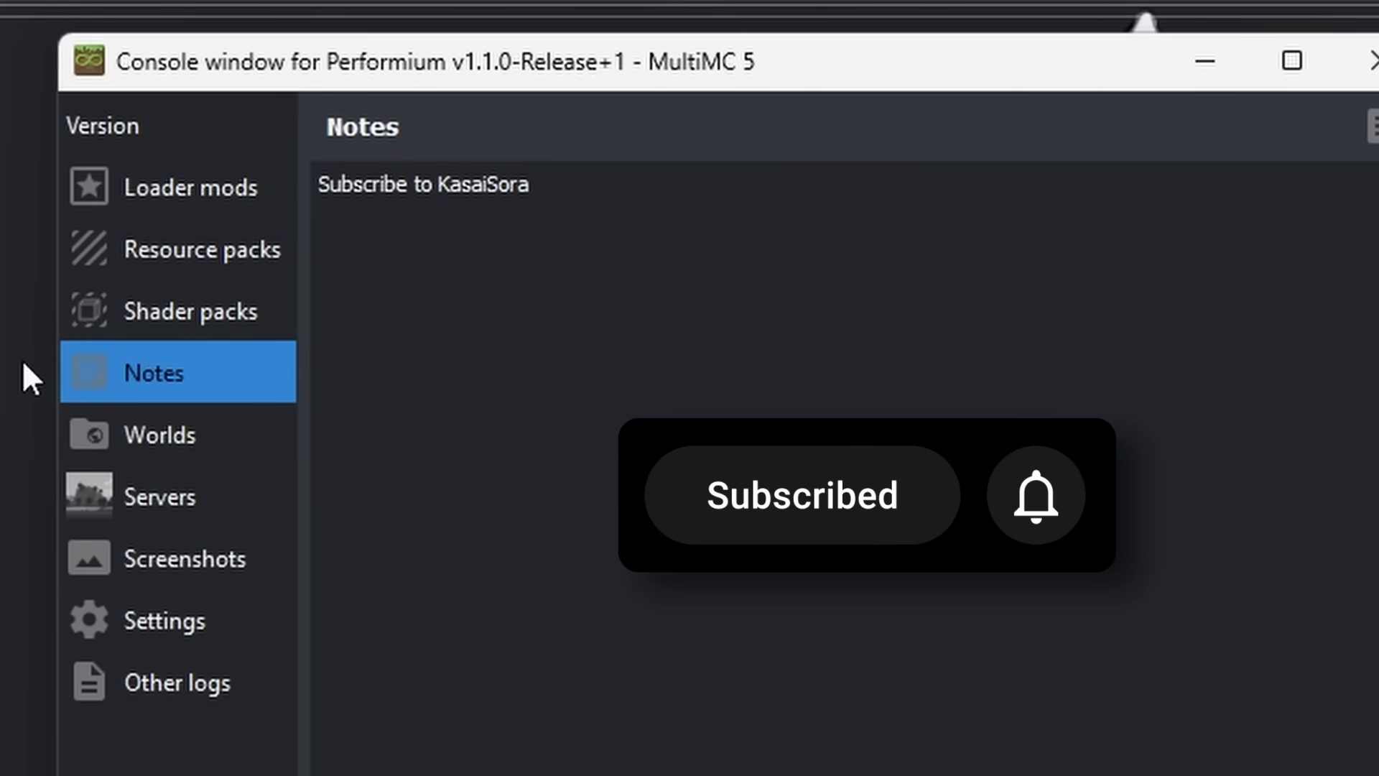
click(170, 324)
click(185, 397)
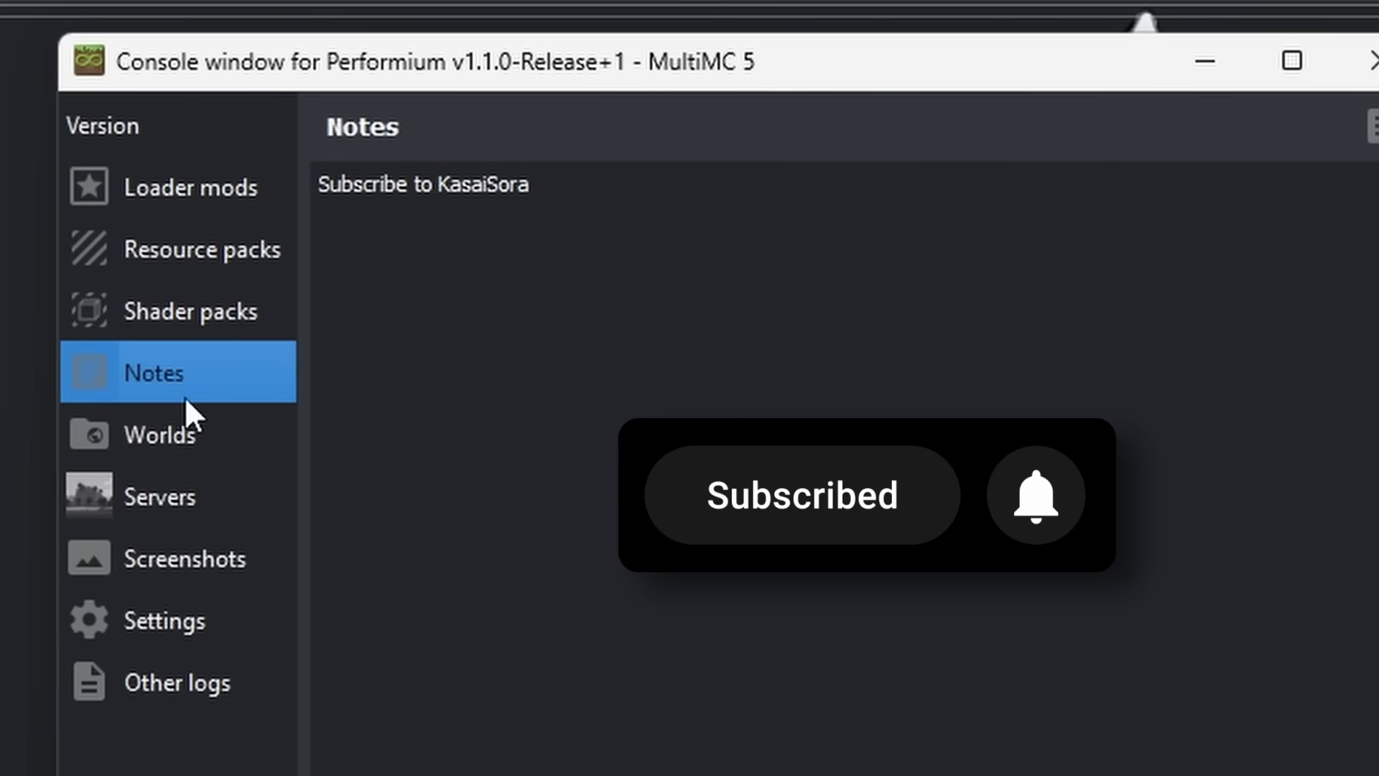
Look through the Performium instance's worlds, servers and screenshots
click(198, 439)
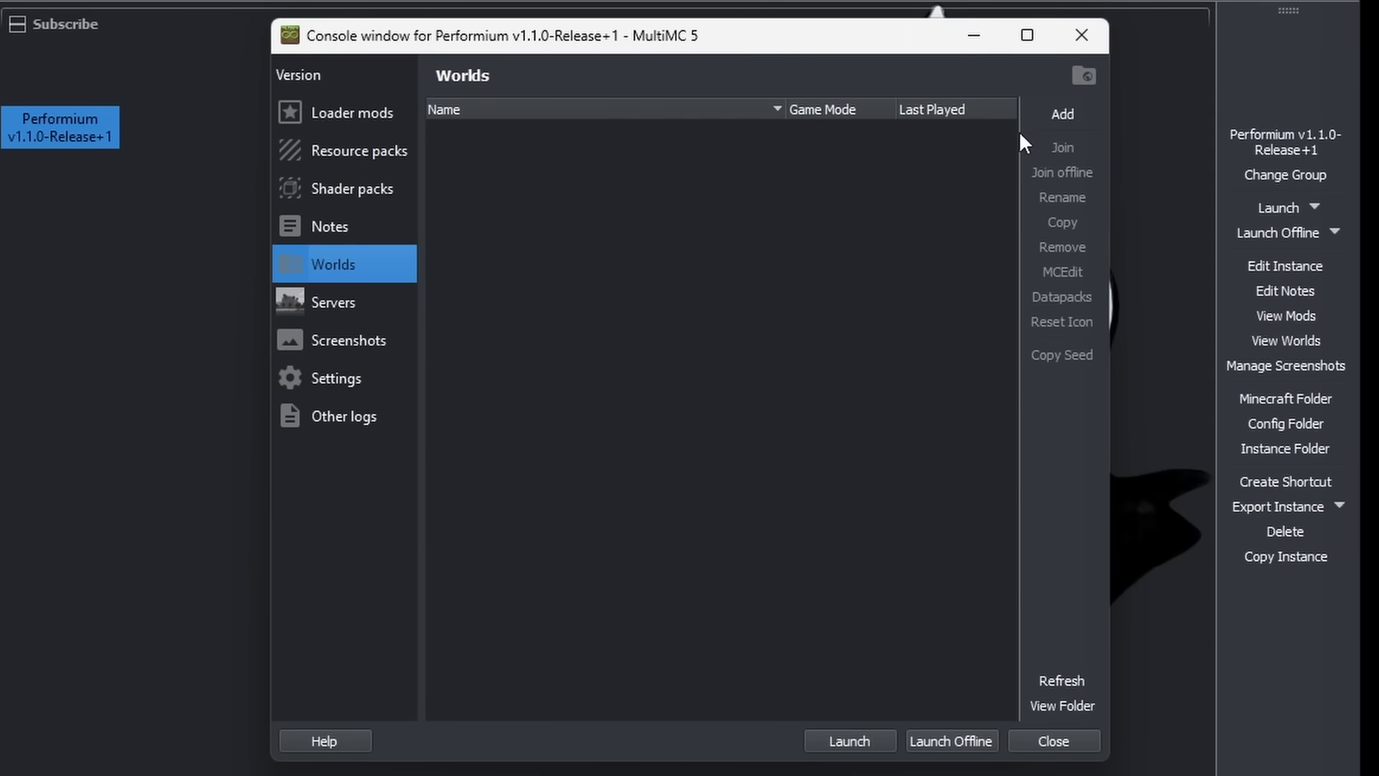
key(Down)
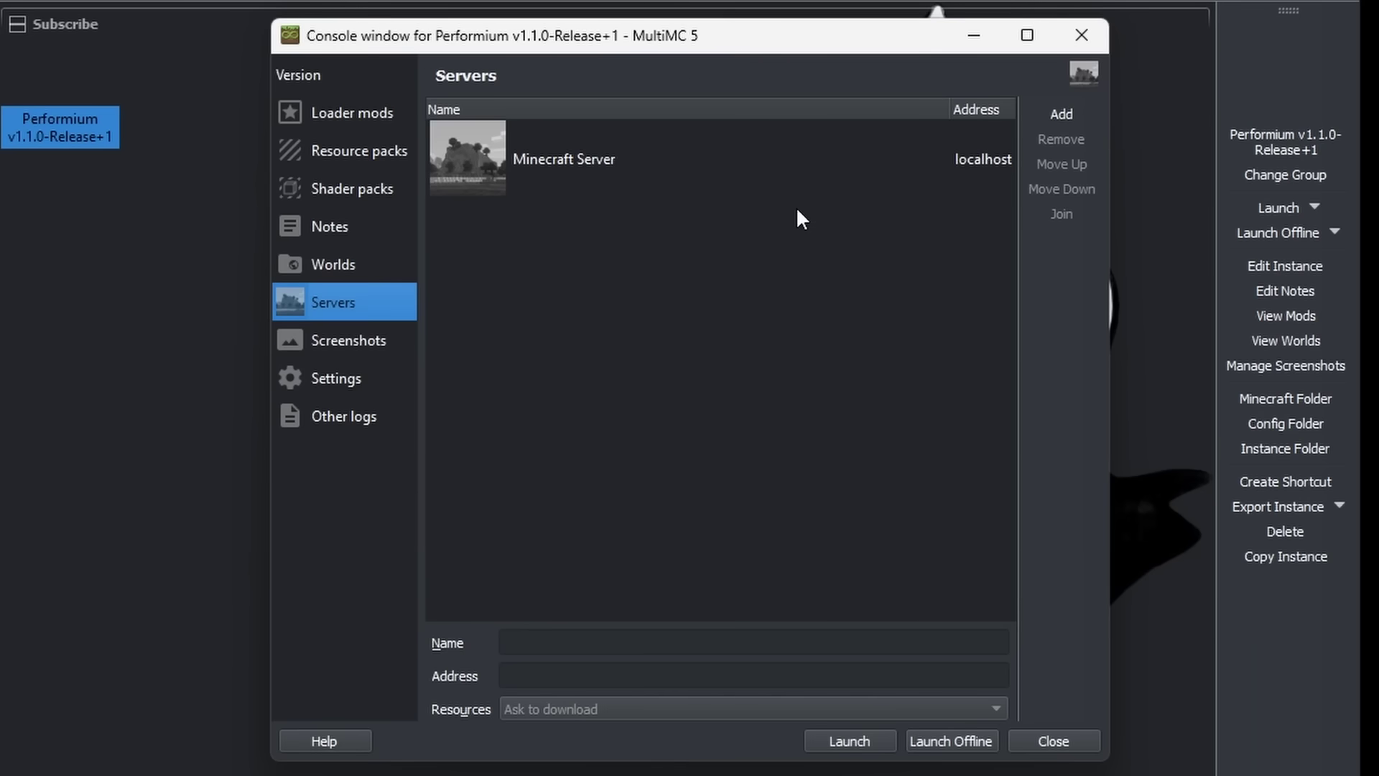
click(337, 339)
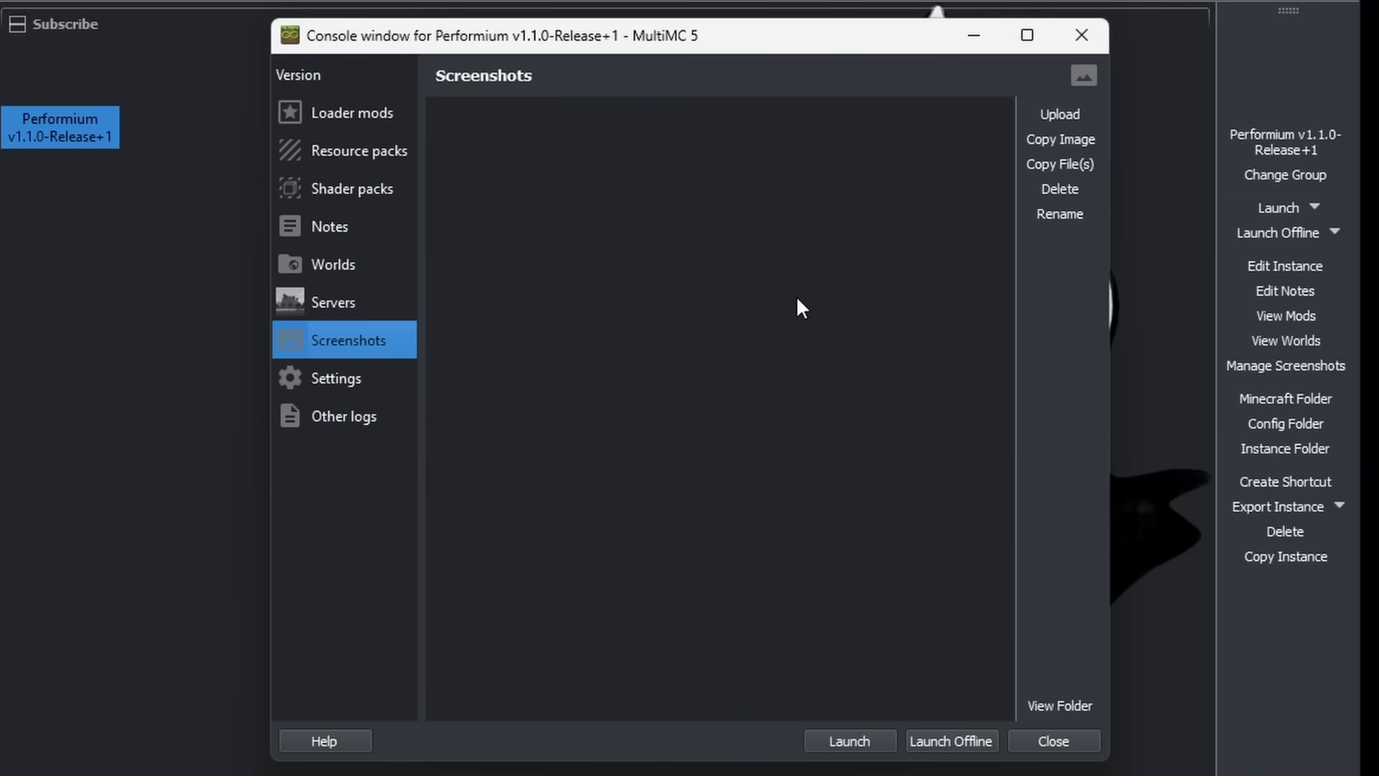
Review the Performium instance's Java, game window, custom command, workaround and miscellaneous settings, check its other logs, and close the instance window
click(380, 370)
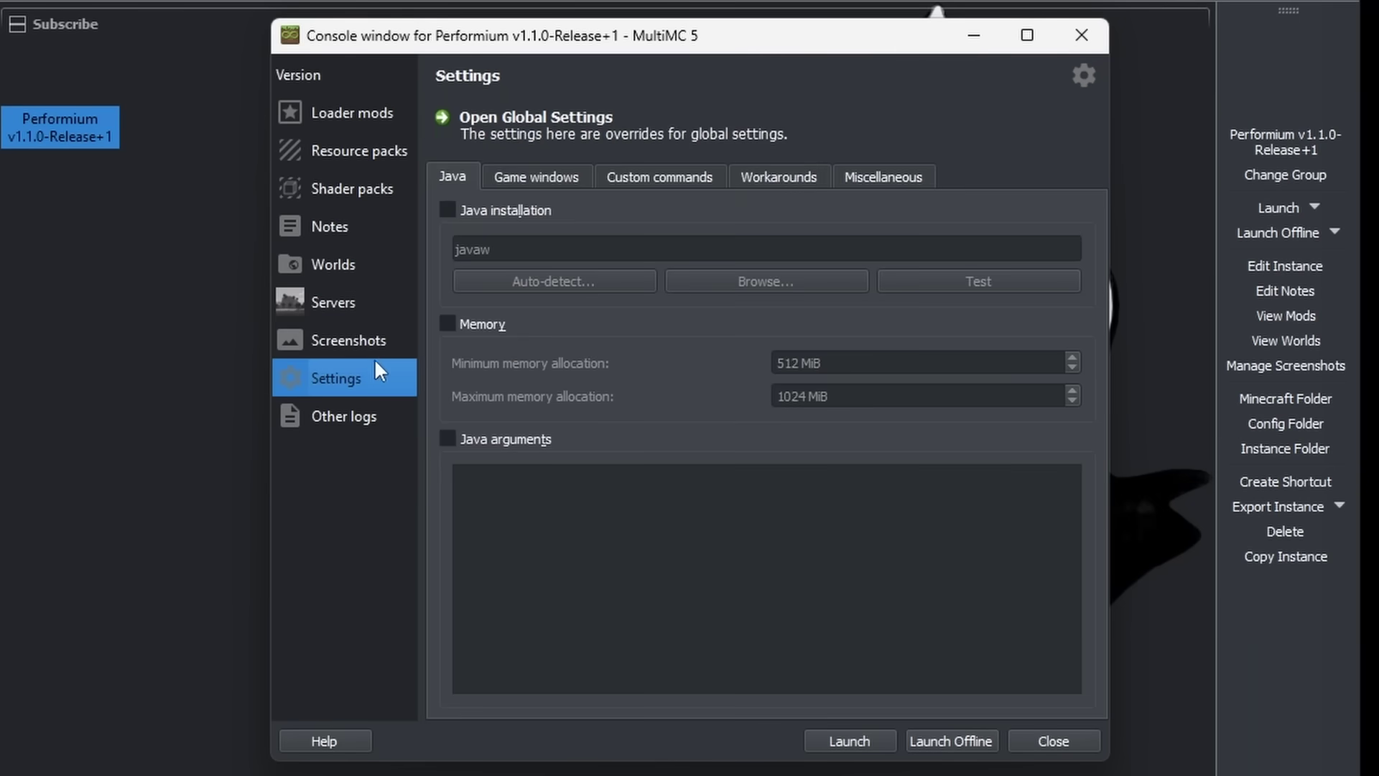
click(537, 177)
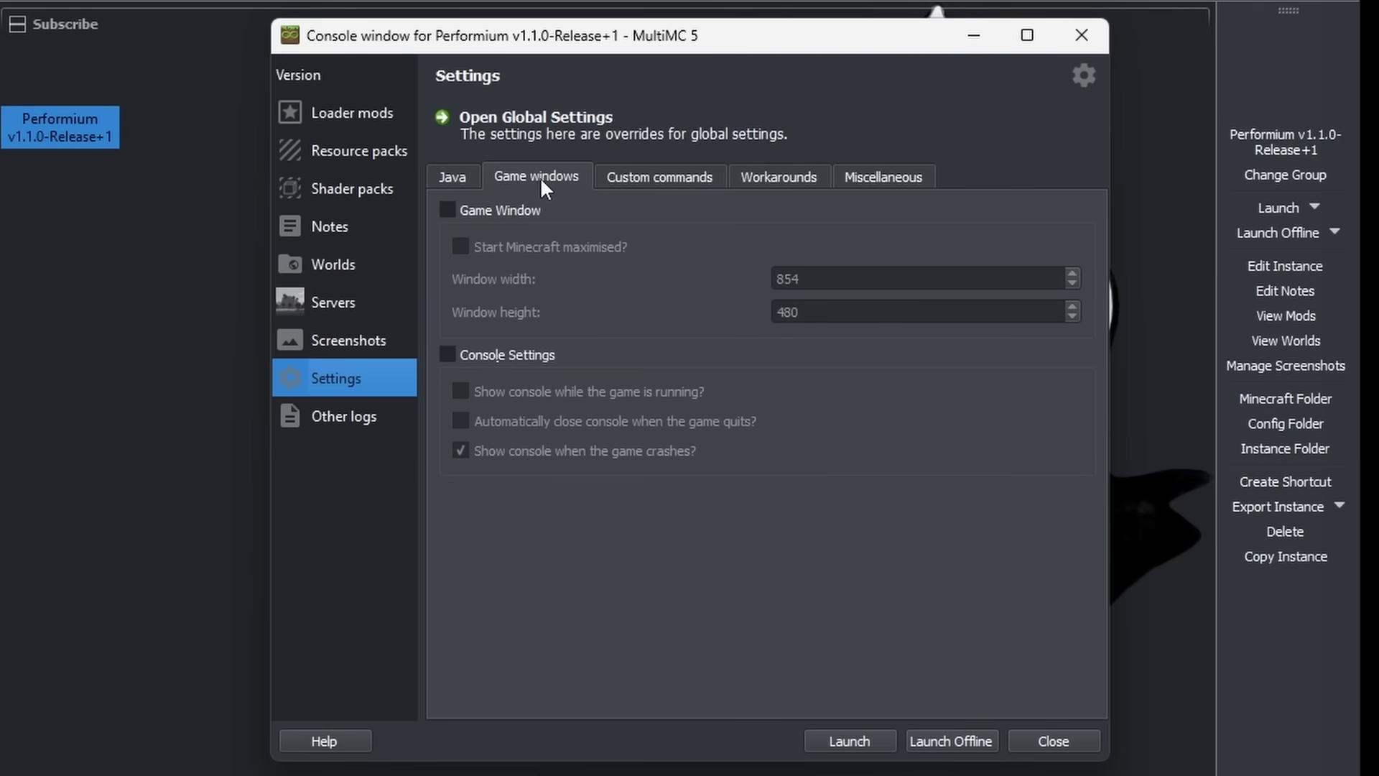
click(674, 178)
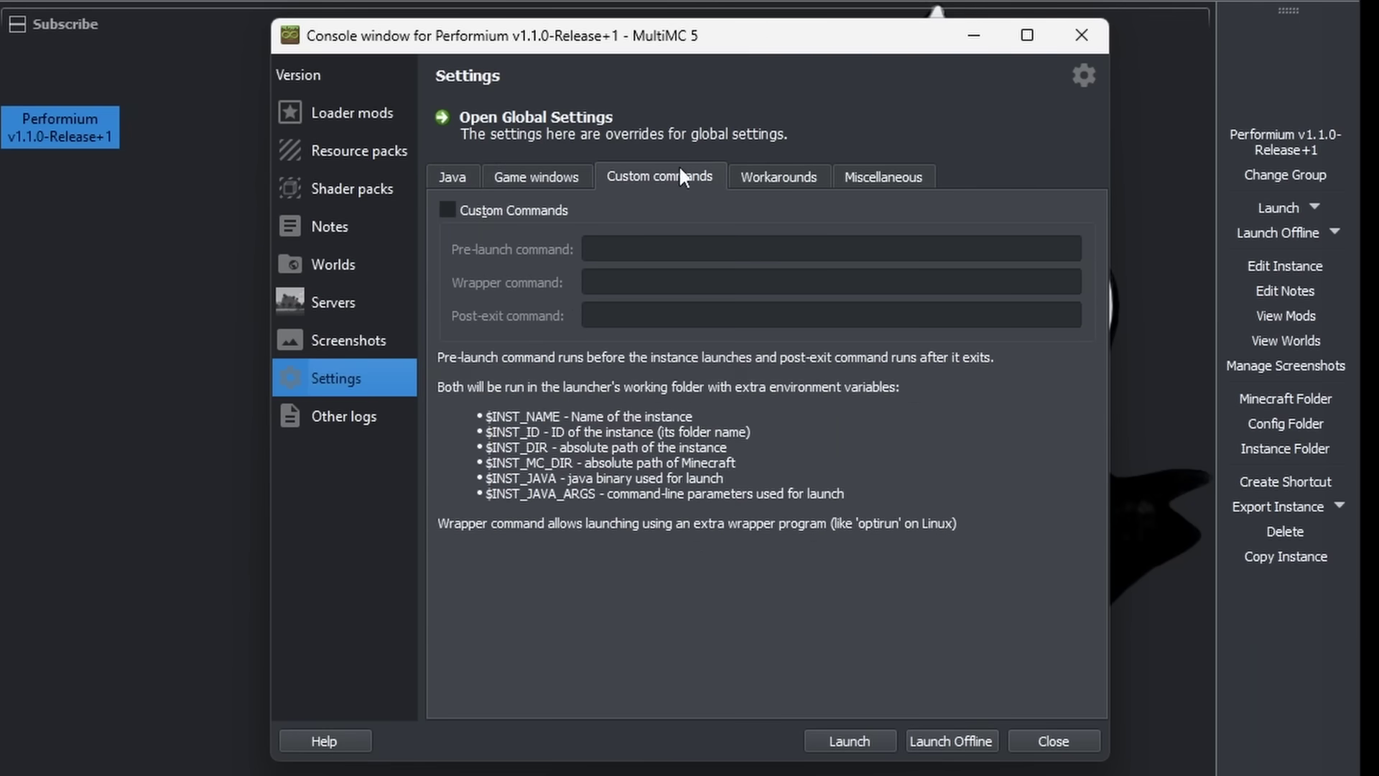
click(799, 175)
click(861, 177)
click(632, 177)
click(460, 176)
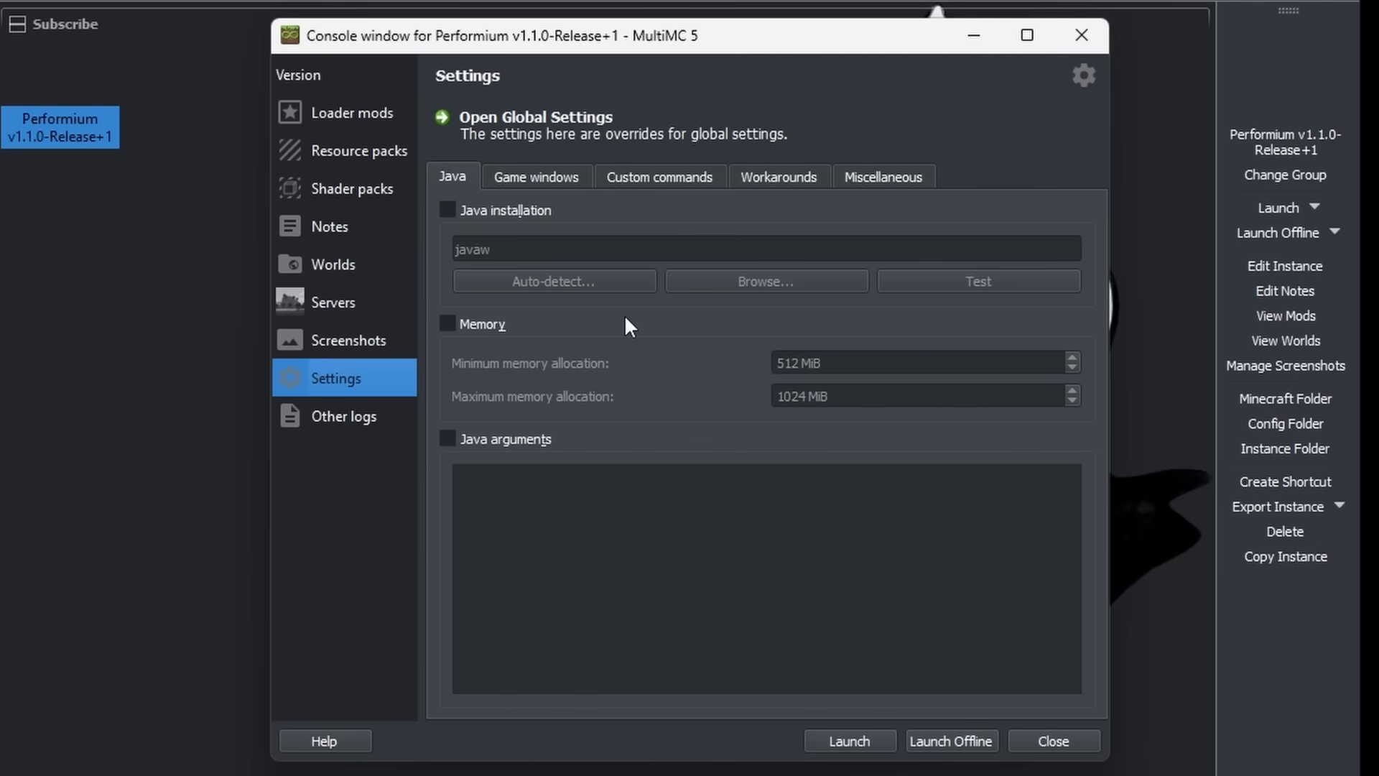
click(339, 418)
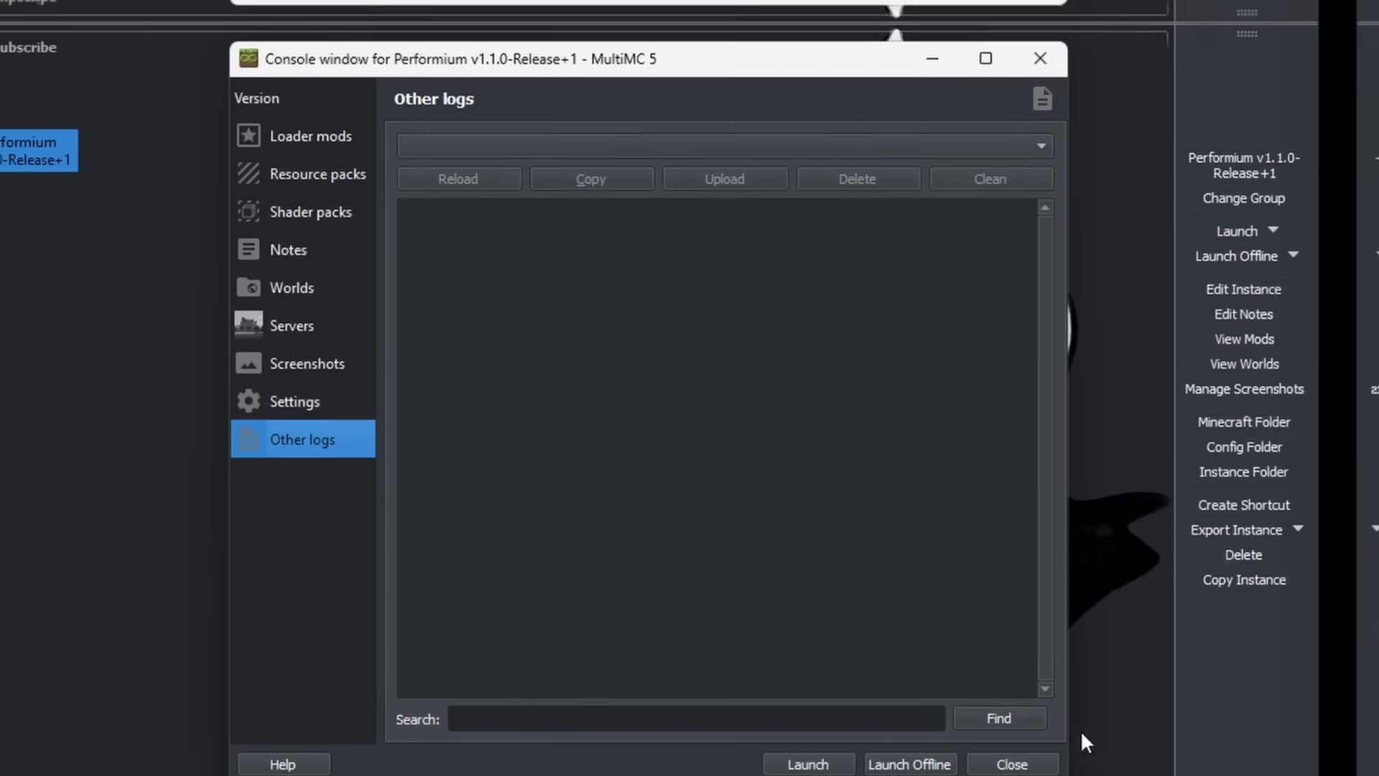
click(1052, 741)
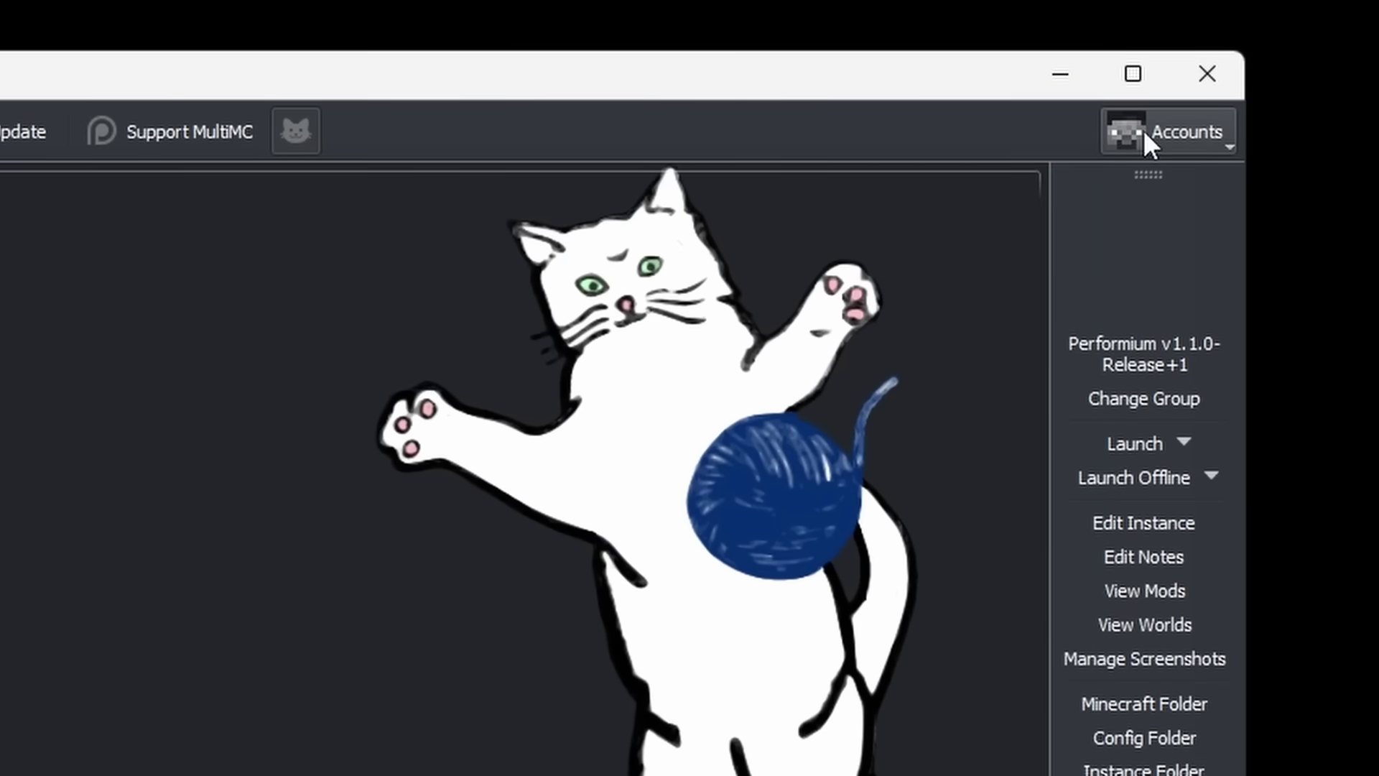
Open the Minecraft account manager and examine the account's skin preview, the available skins and the skins folder option
click(1143, 131)
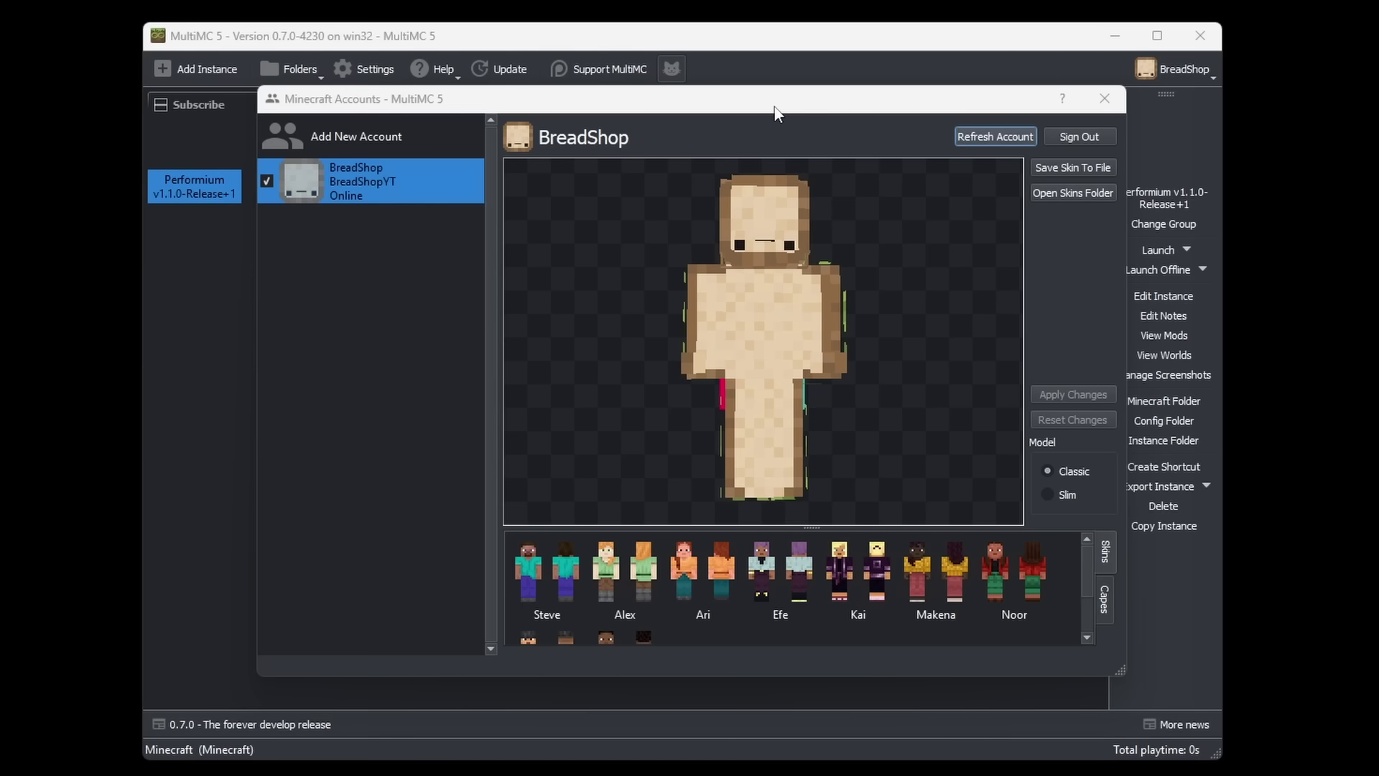
key(Tab)
key(shift+Tab)
drag(831, 290, 865, 596)
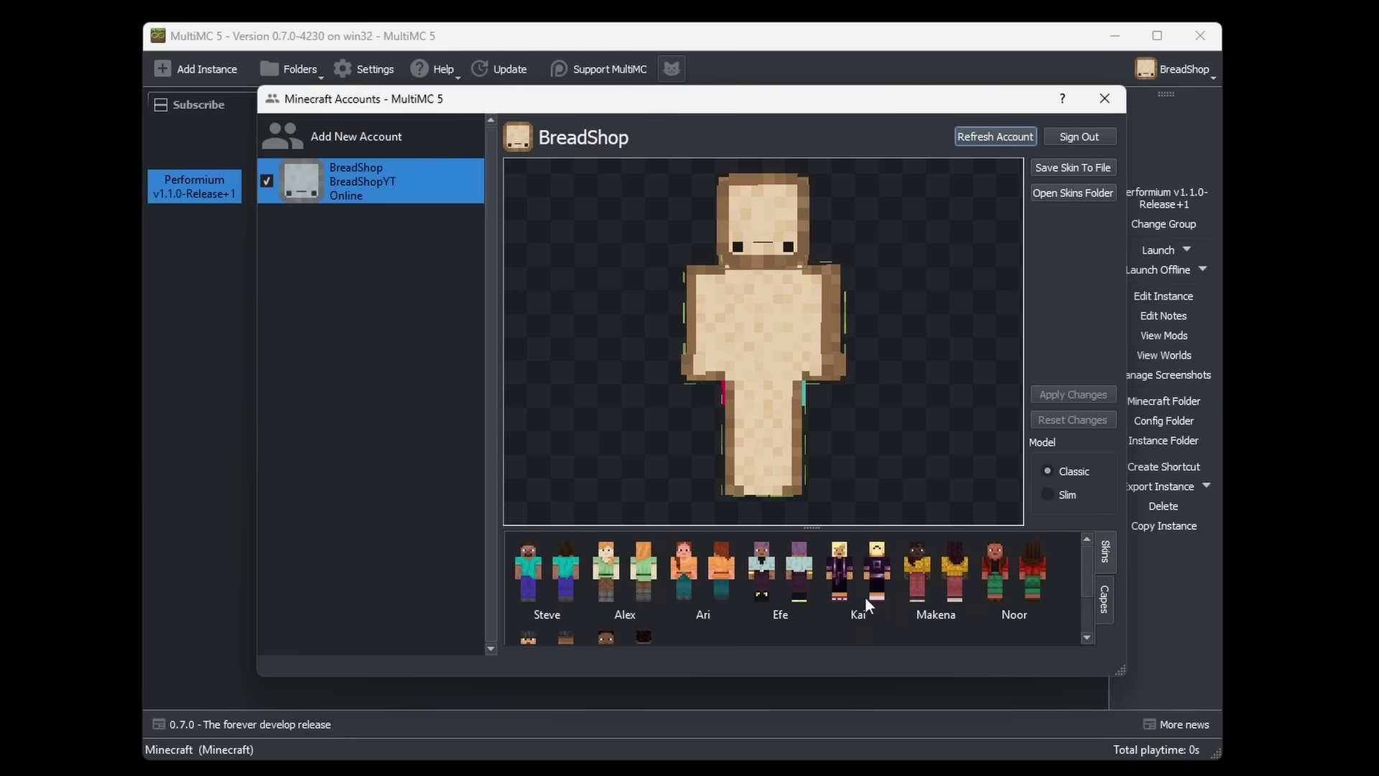
click(1074, 194)
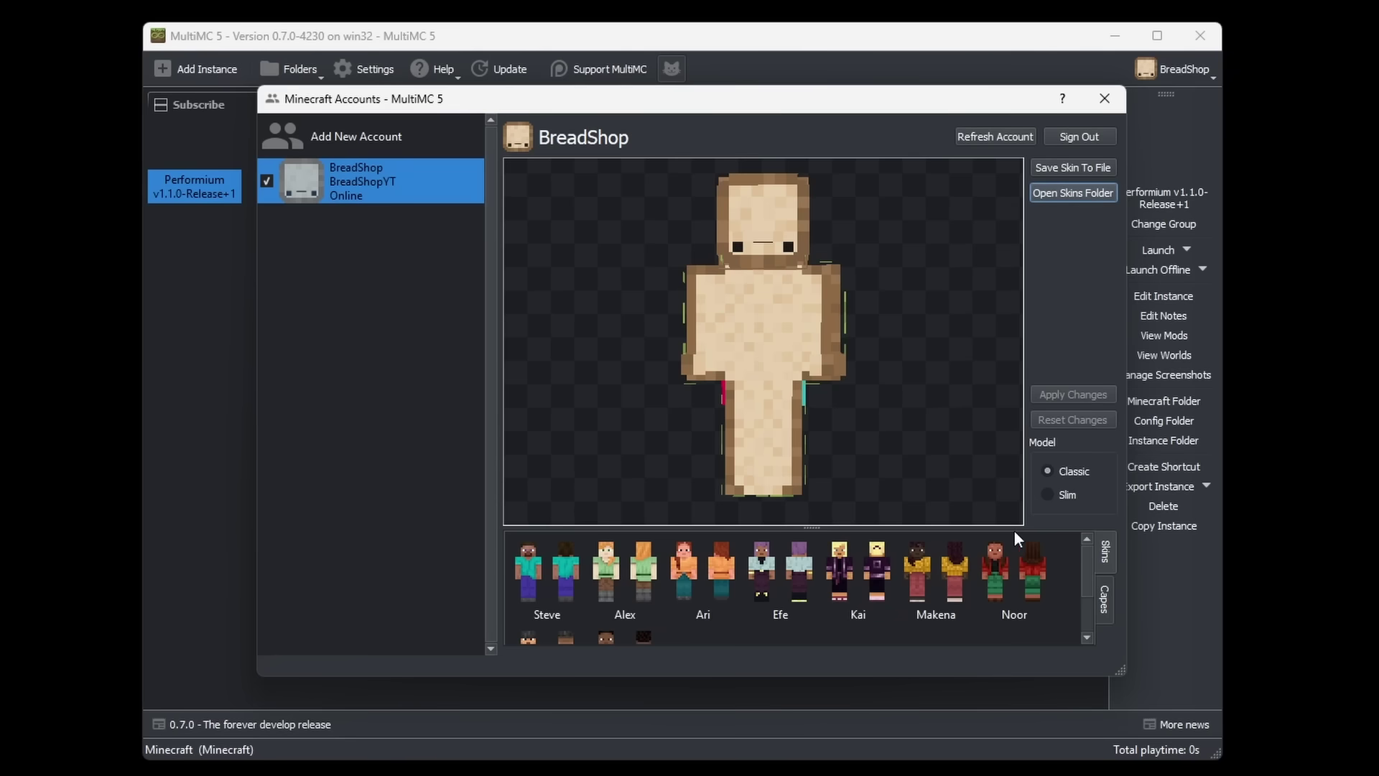
drag(1081, 566, 1027, 489)
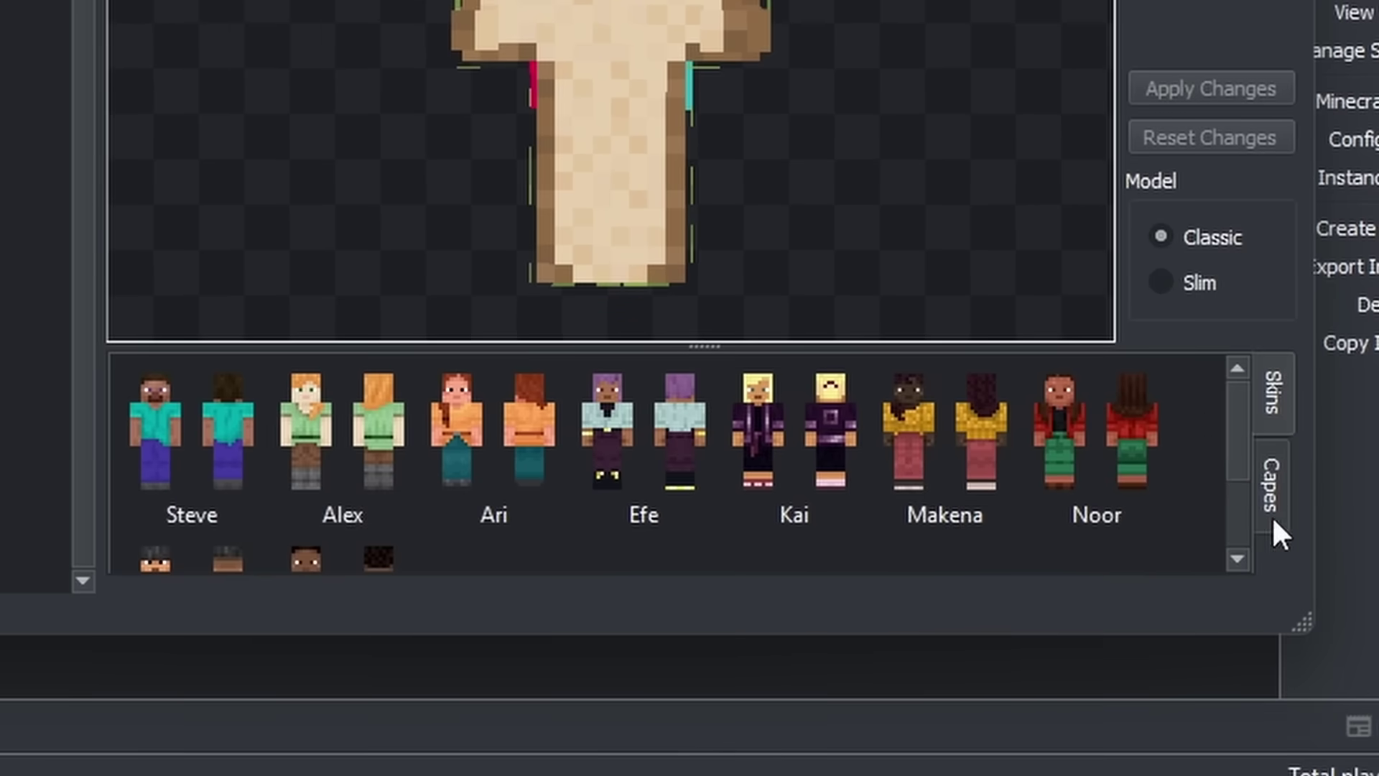
Choose the Home cape for the account's character and apply the change
click(1104, 598)
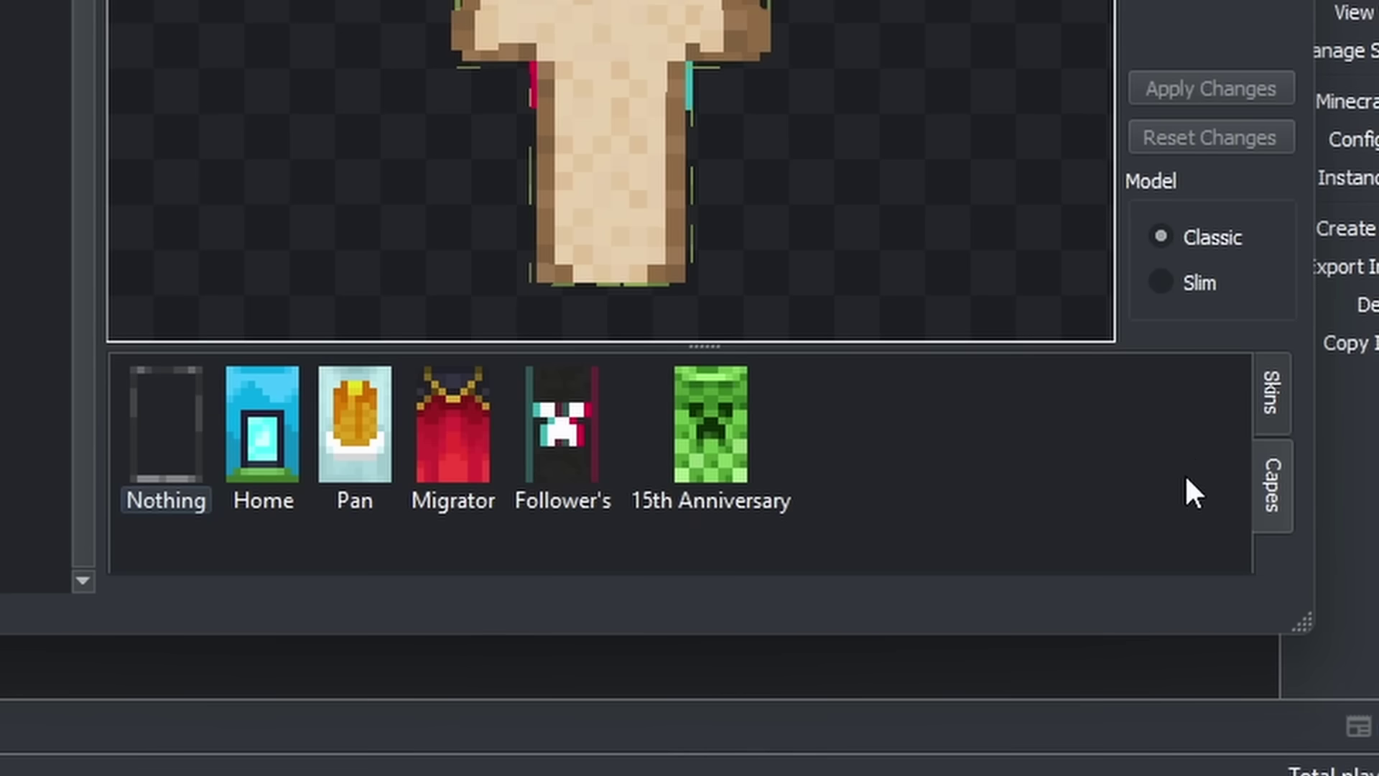
click(272, 421)
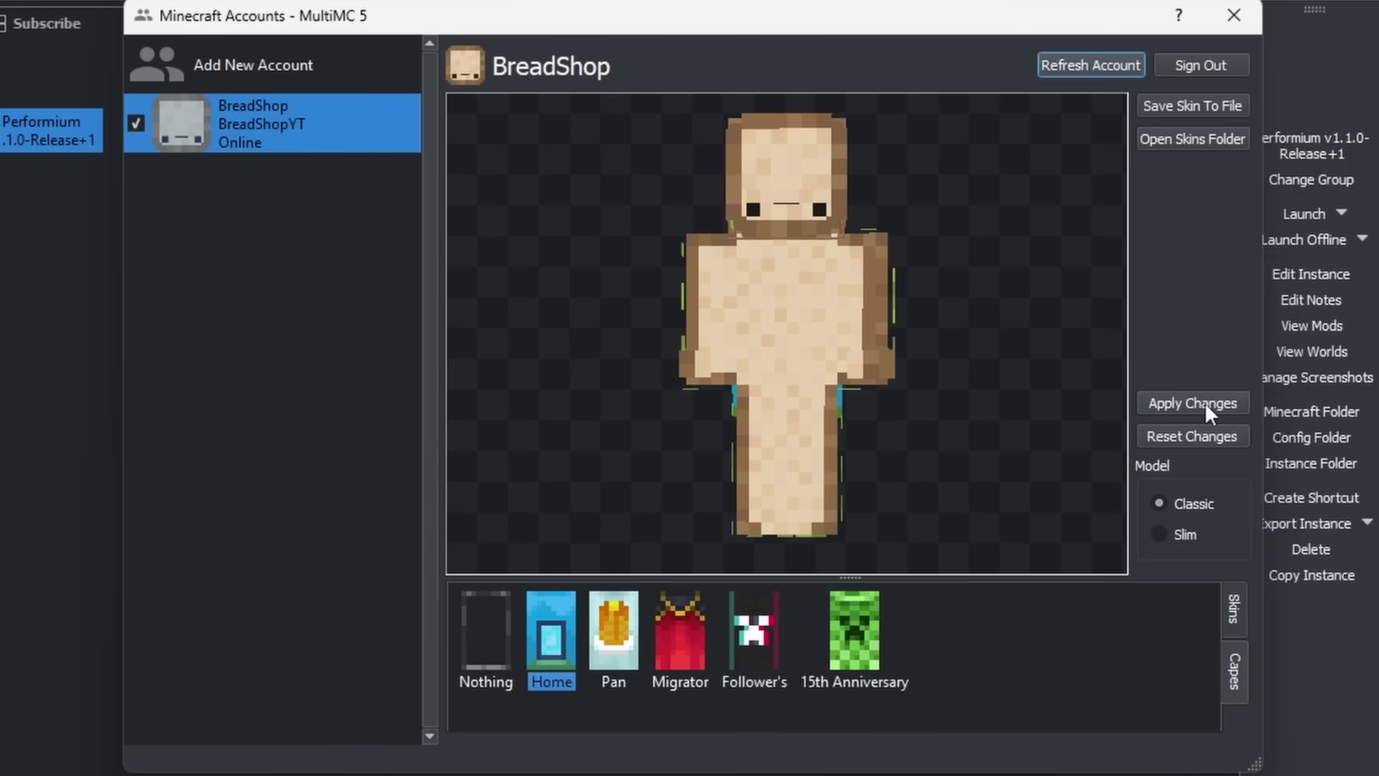
click(1205, 404)
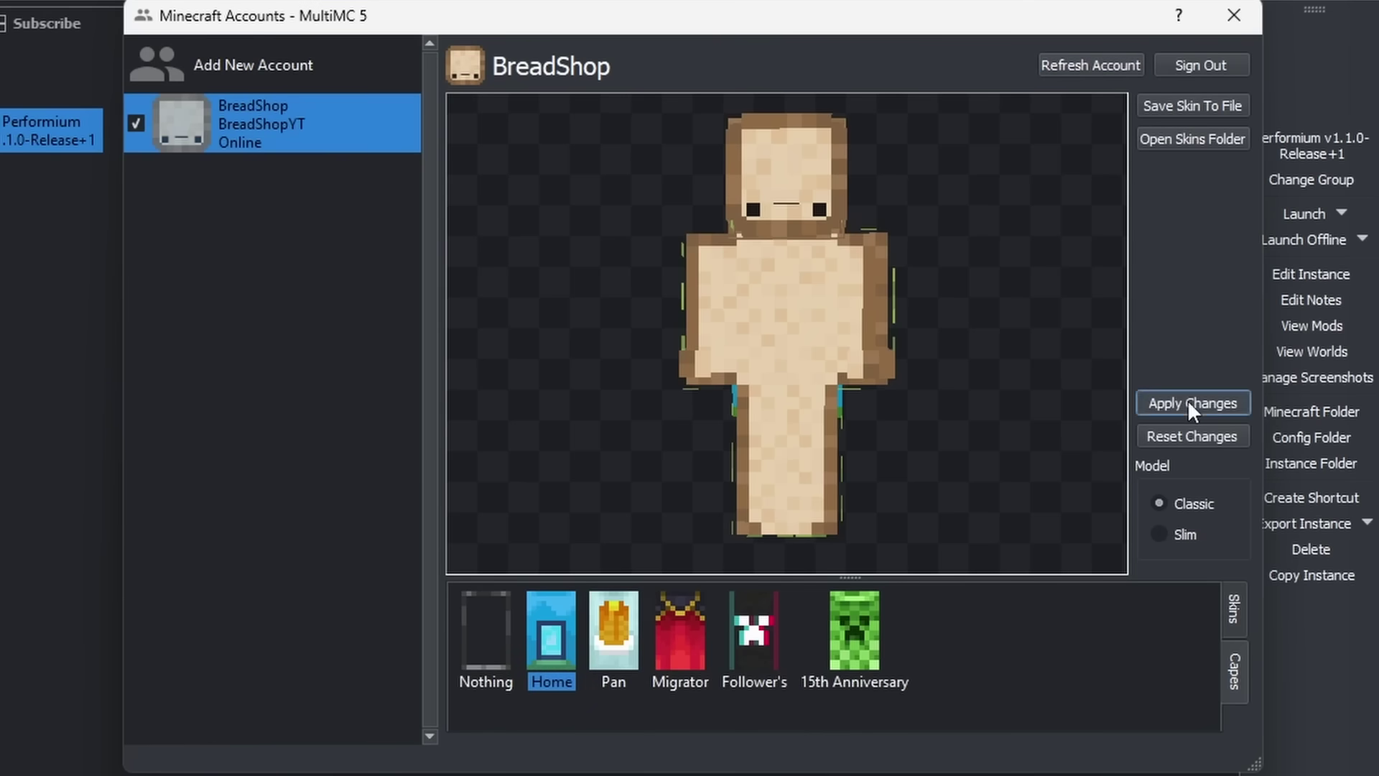
click(1189, 403)
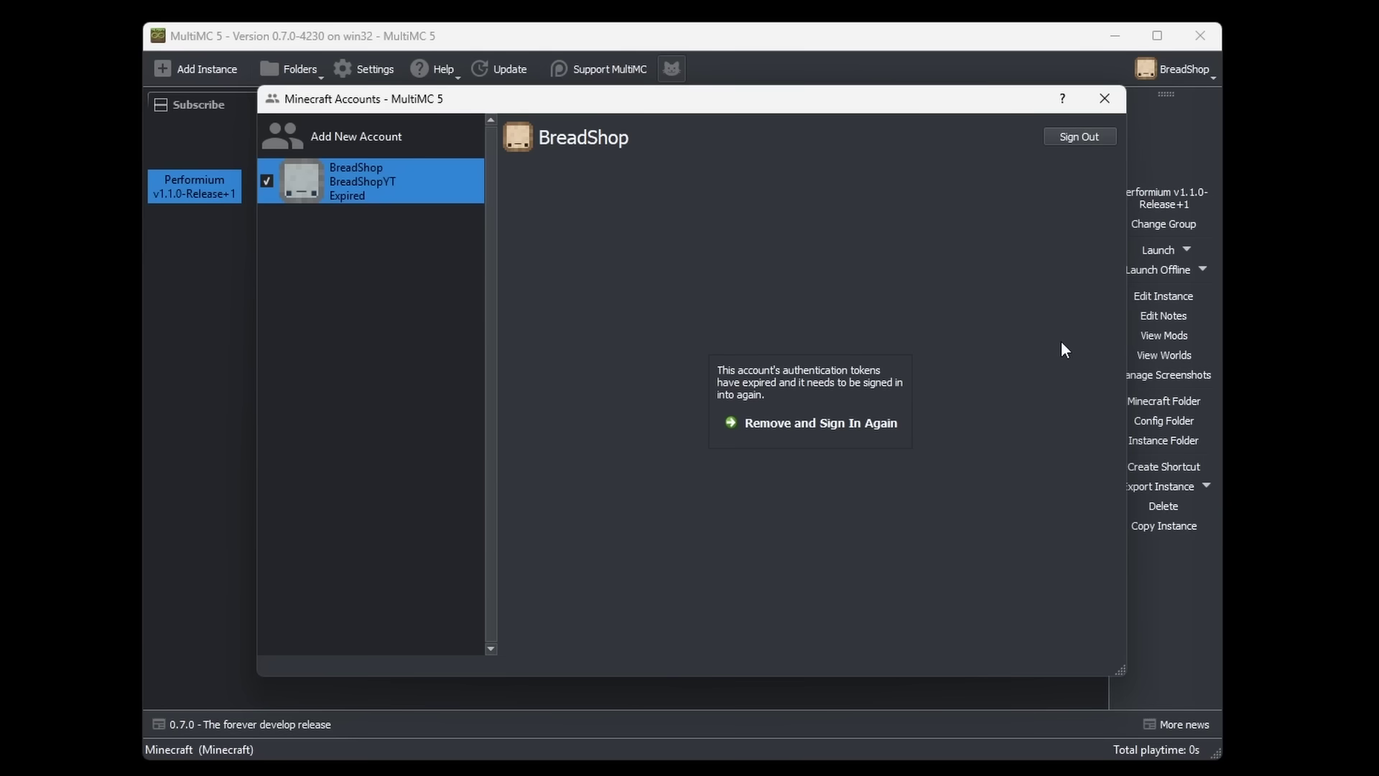
Close the account manager, select the existing account, and try to launch the Performium instance
key(Escape)
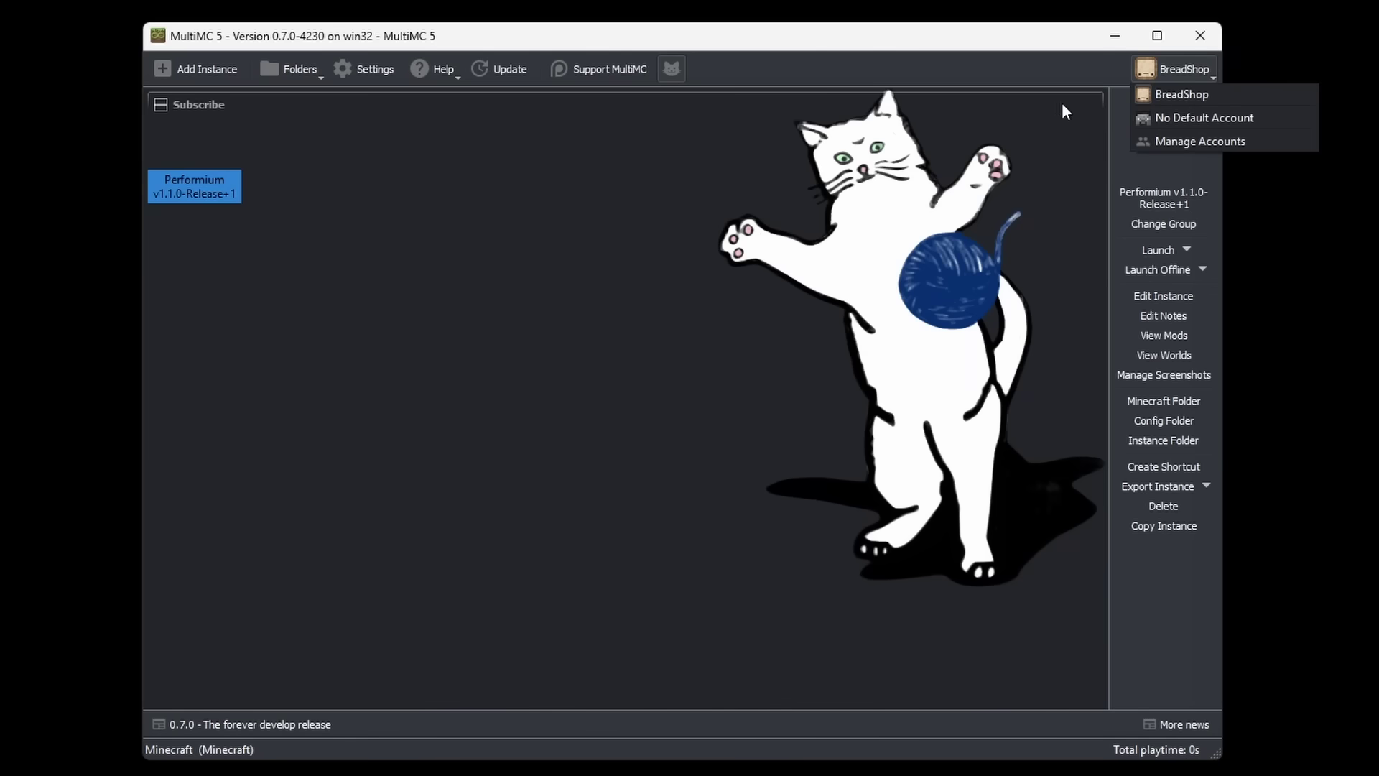
click(1164, 92)
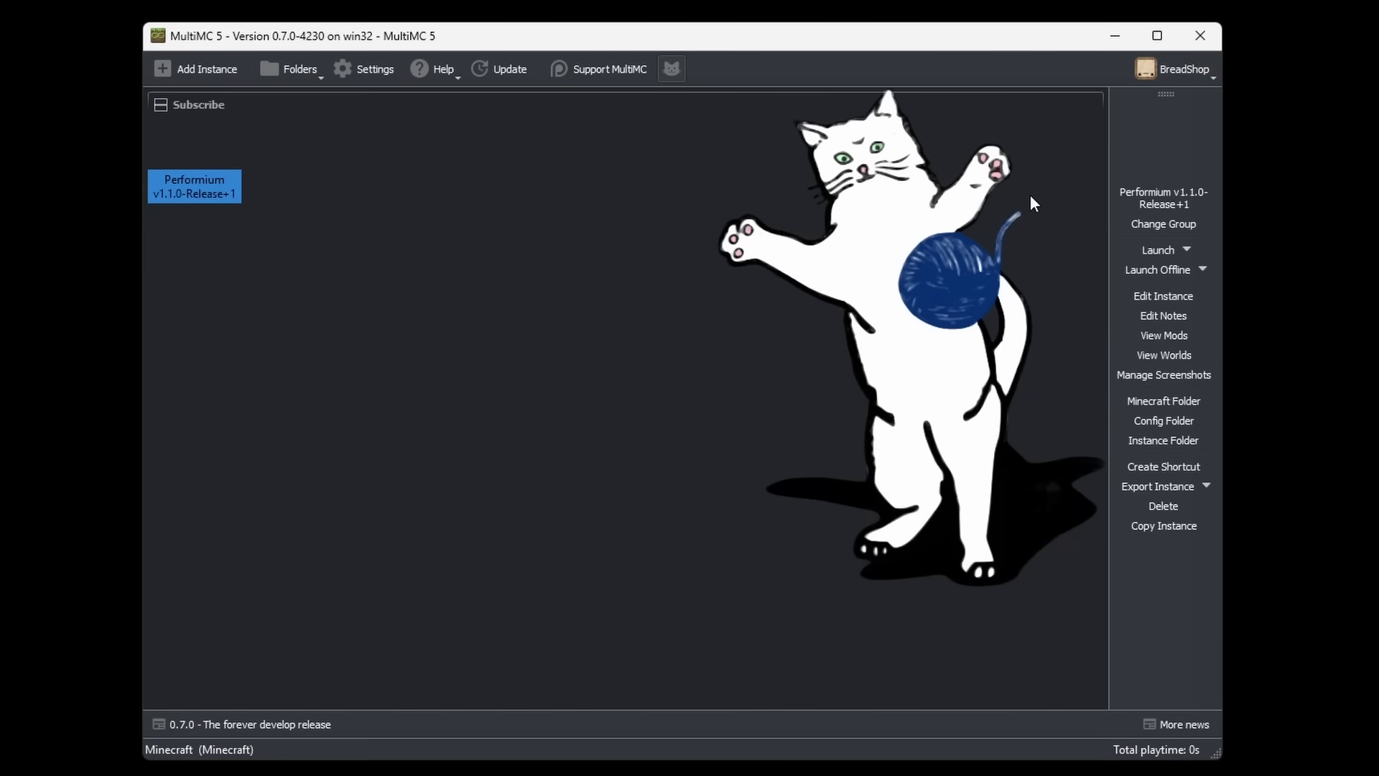
click(1161, 247)
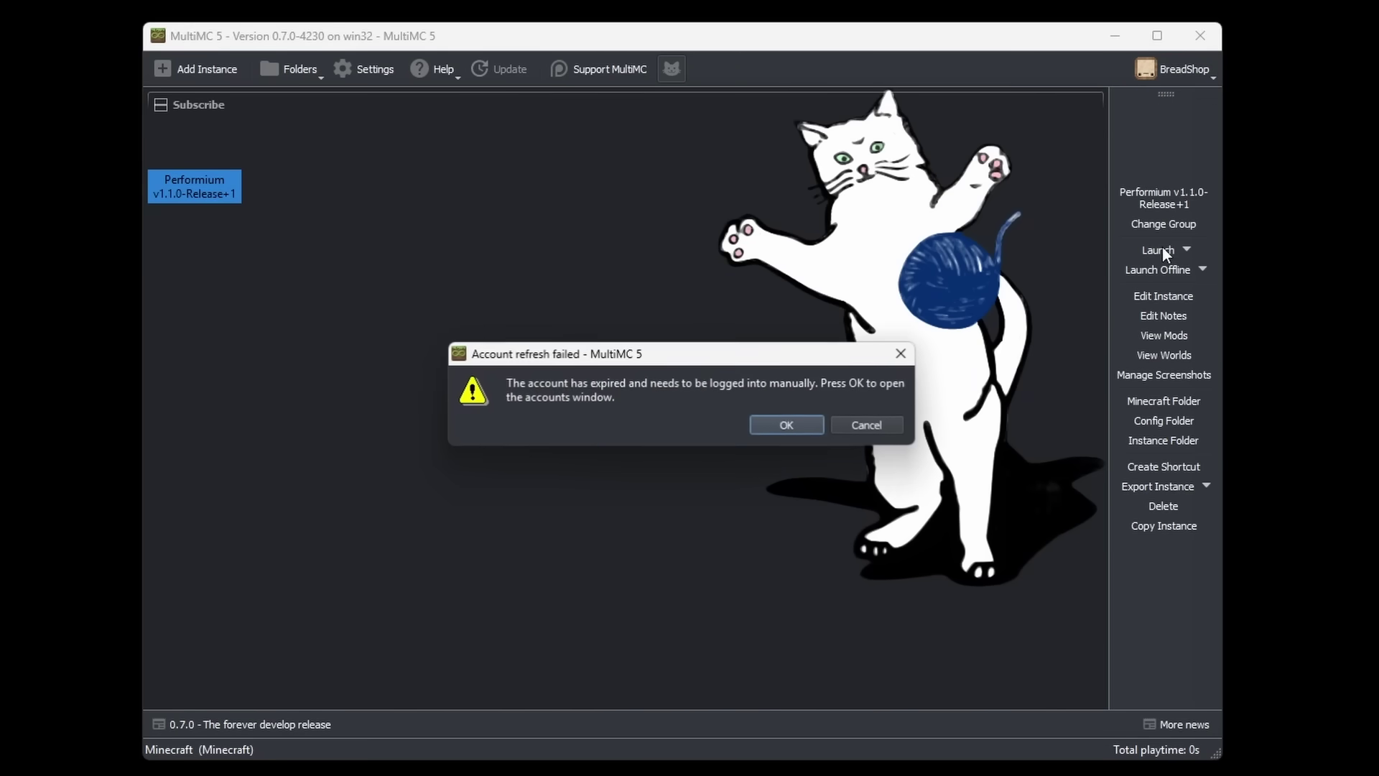
click(890, 434)
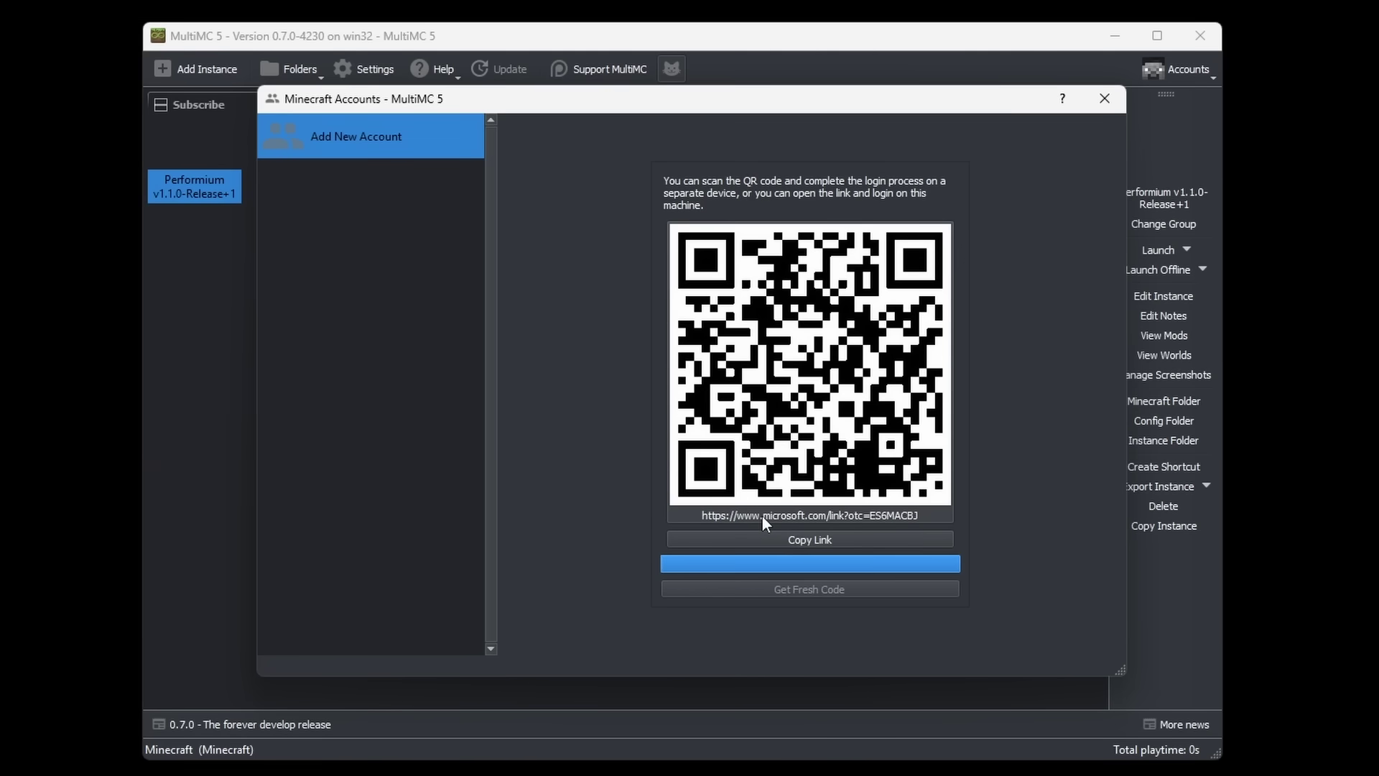
Sign in to the Minecraft account again through the Microsoft login link and close the account manager
click(761, 515)
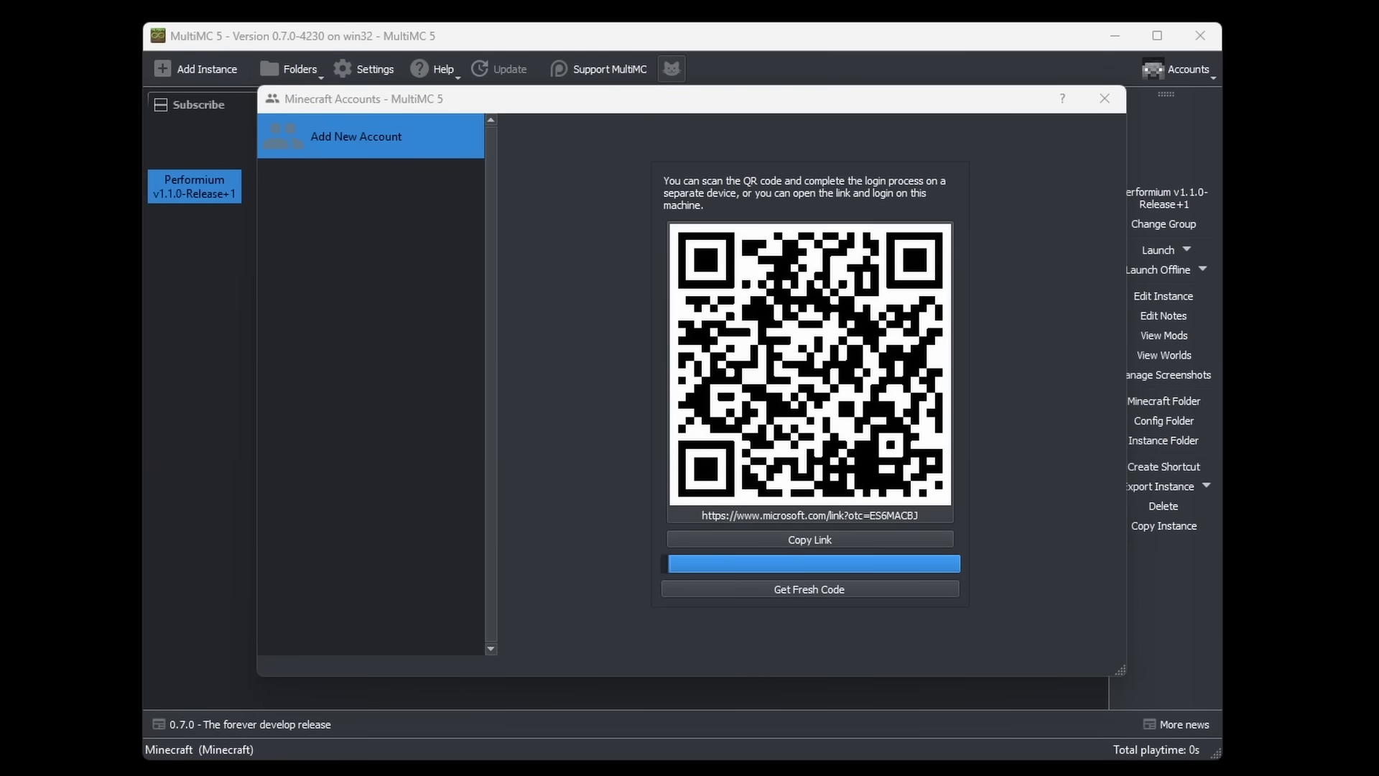
click(1104, 101)
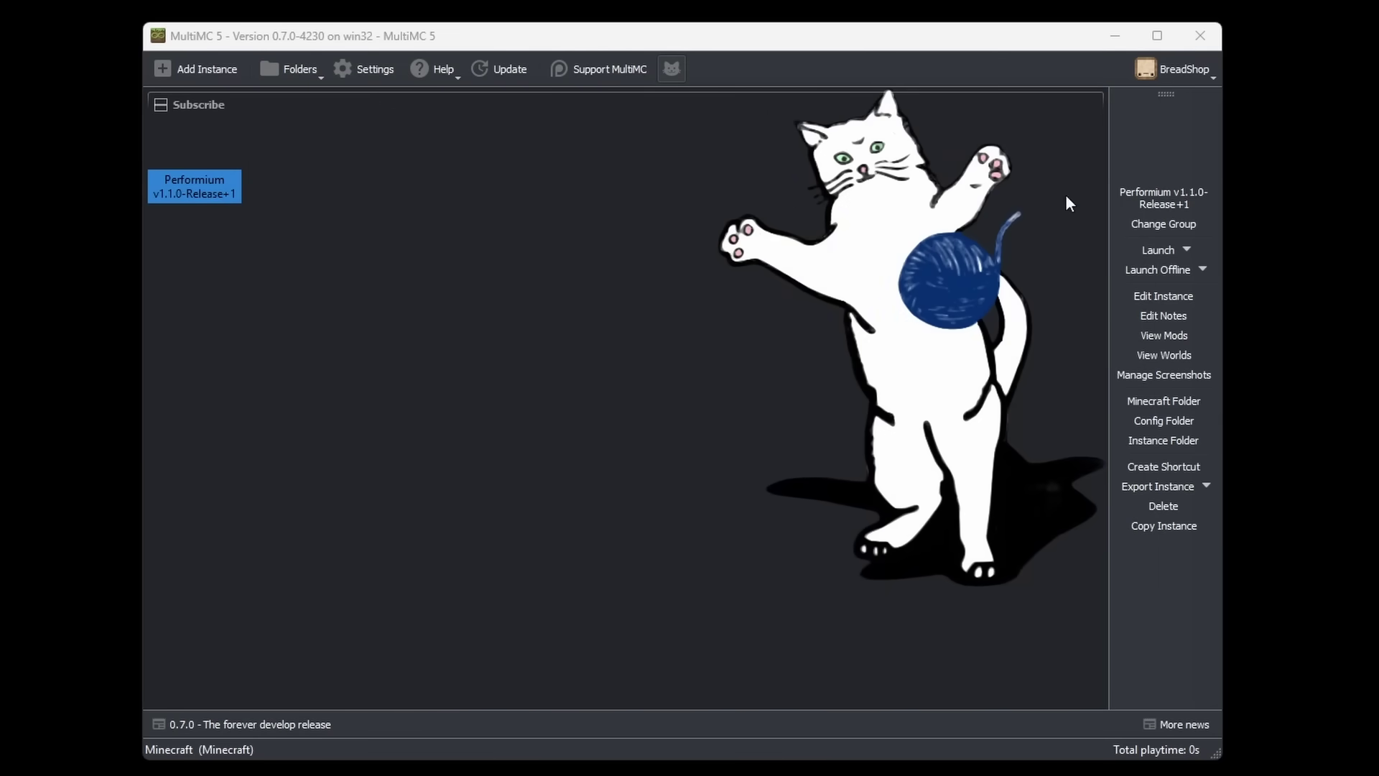
Launch the Performium instance and start creating a singleplayer world in Minecraft
click(1157, 250)
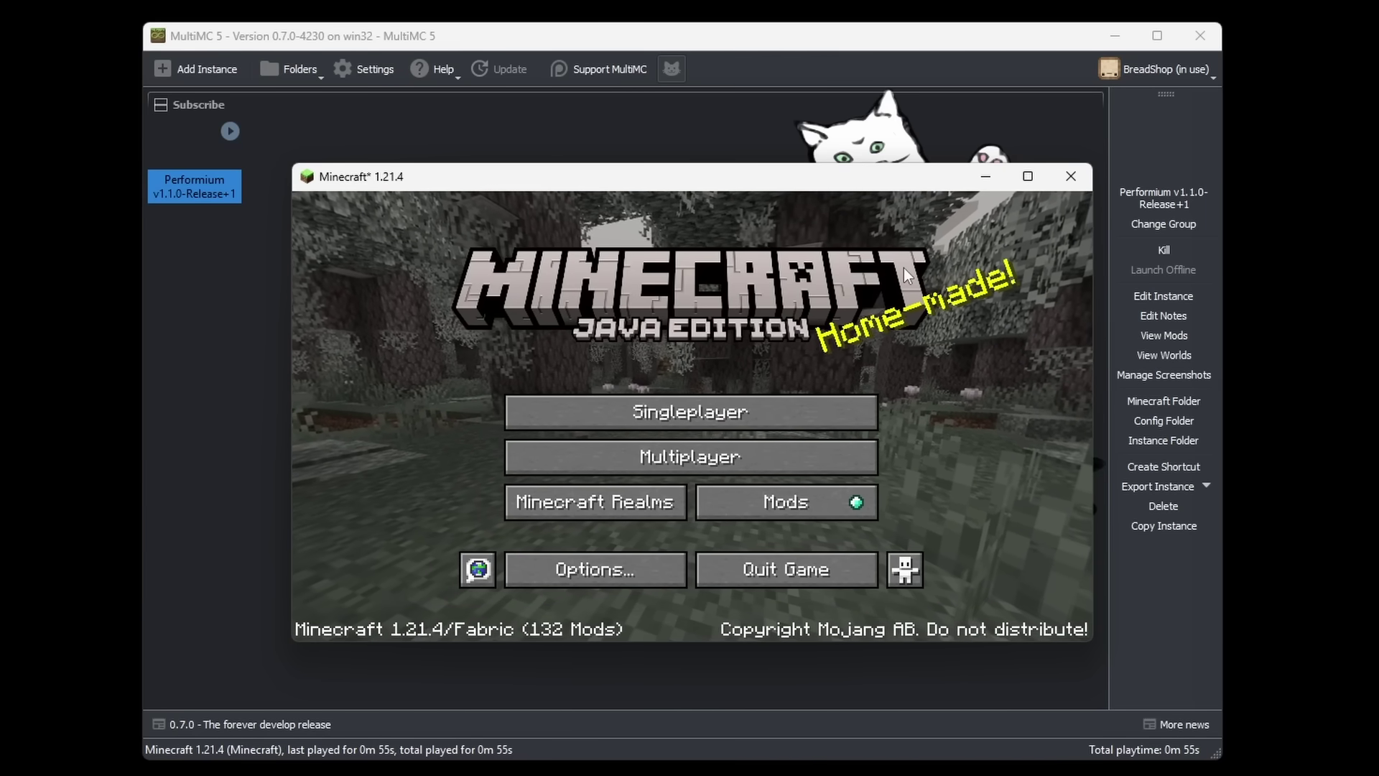
click(744, 409)
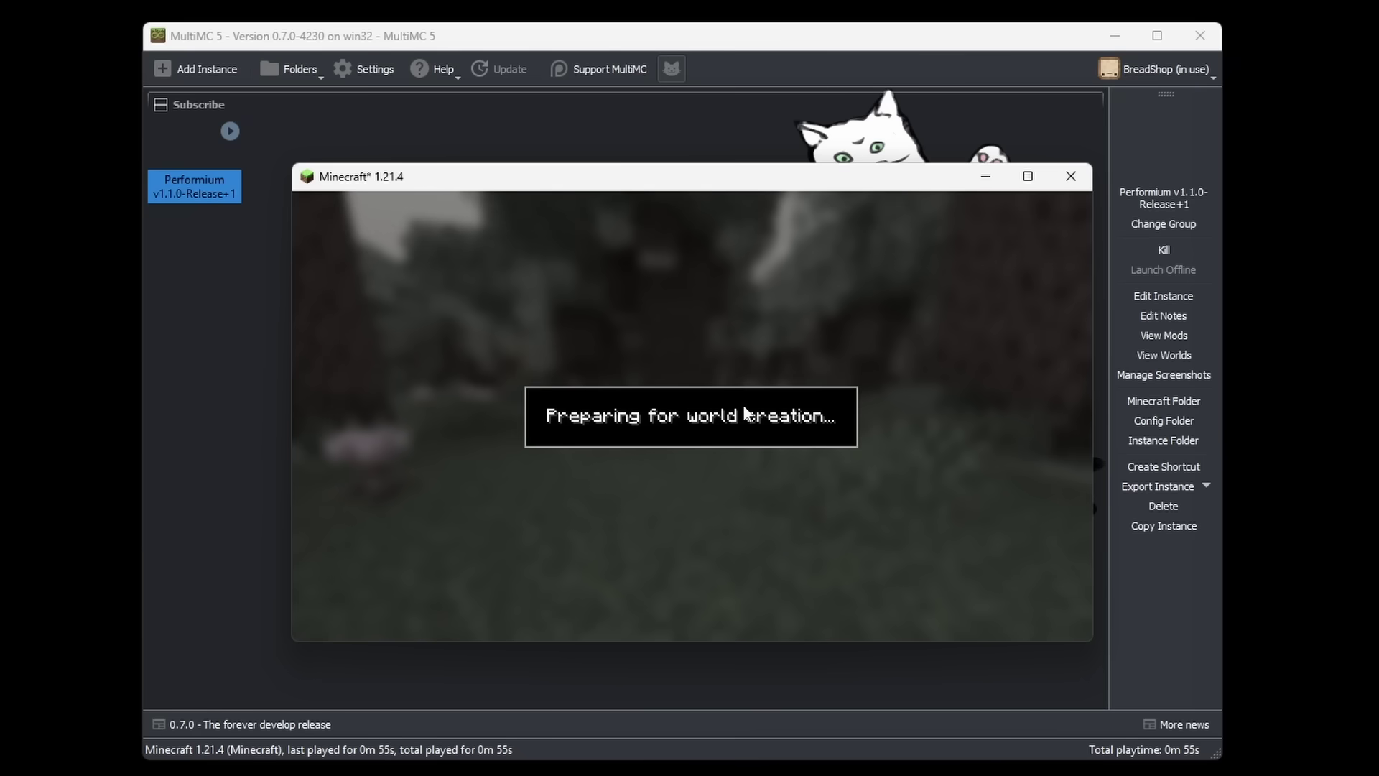